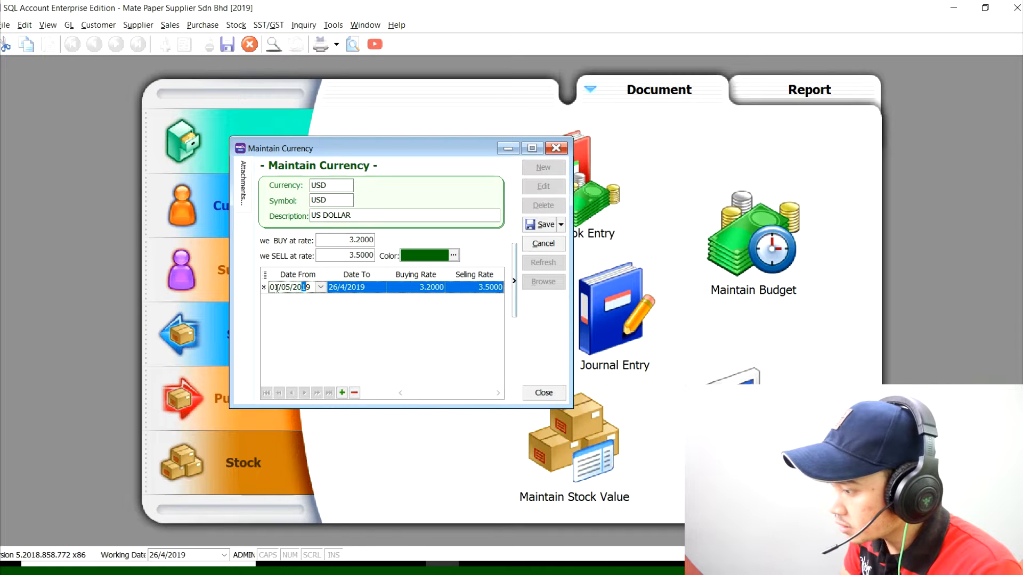
- Set the USD rate row's end date to 31/05/2019, its buying rate to 3.3 and its selling rate to 3.6
click(334, 287)
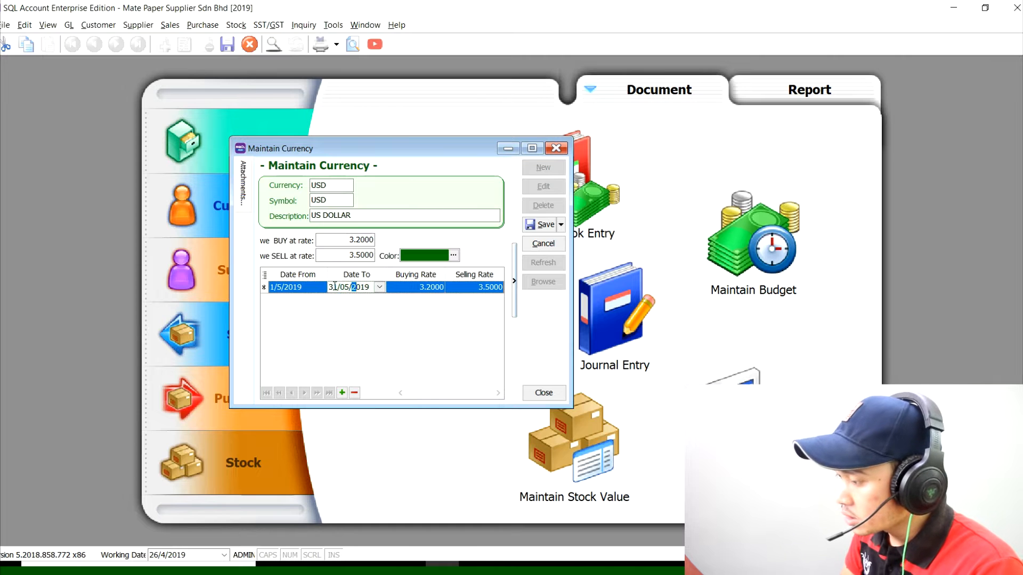
click(434, 288)
text(3.3)
key(Tab)
text(3)
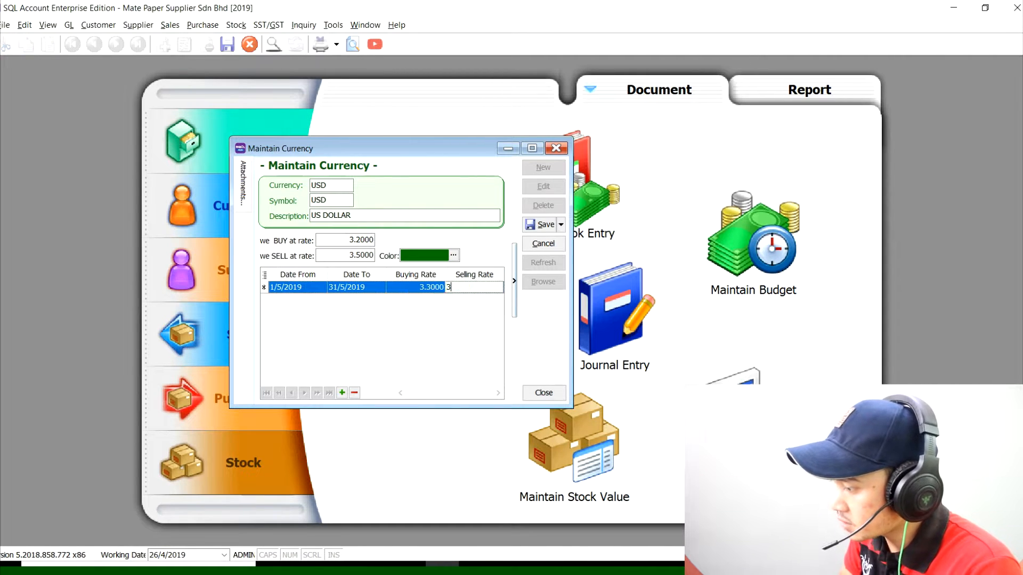
text(.6)
- Change the USD currency's colour to light cyan, then save and close the currency record
click(454, 256)
click(521, 163)
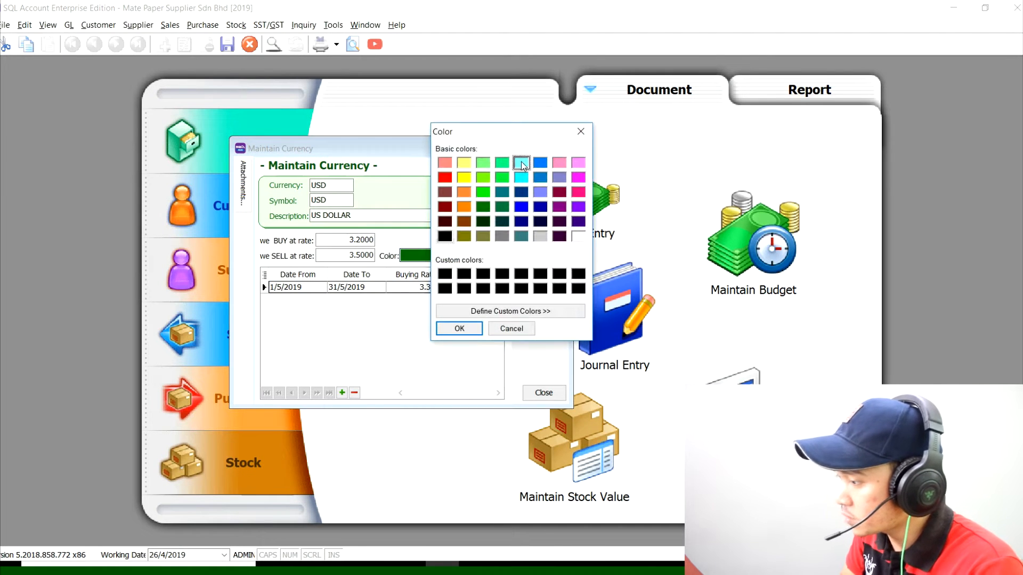
click(461, 329)
click(542, 225)
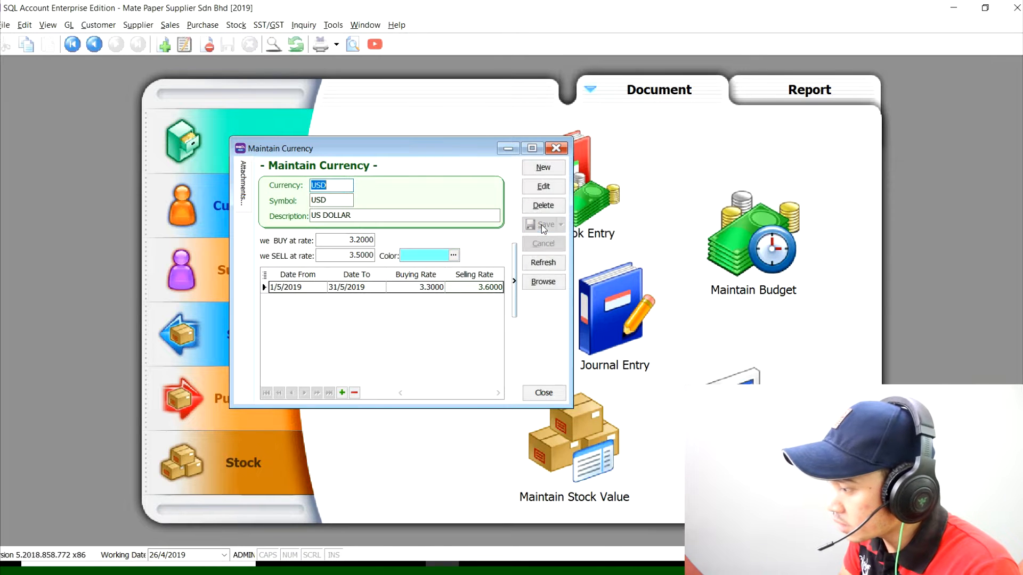
click(547, 395)
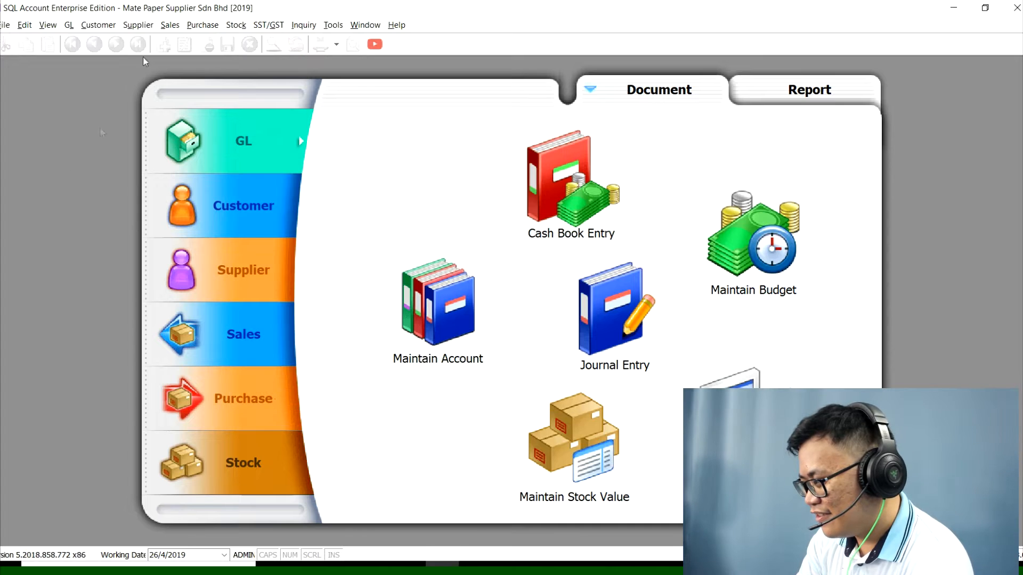
- Create a new customer record with the company name ABD Sdn. Bhd
click(98, 25)
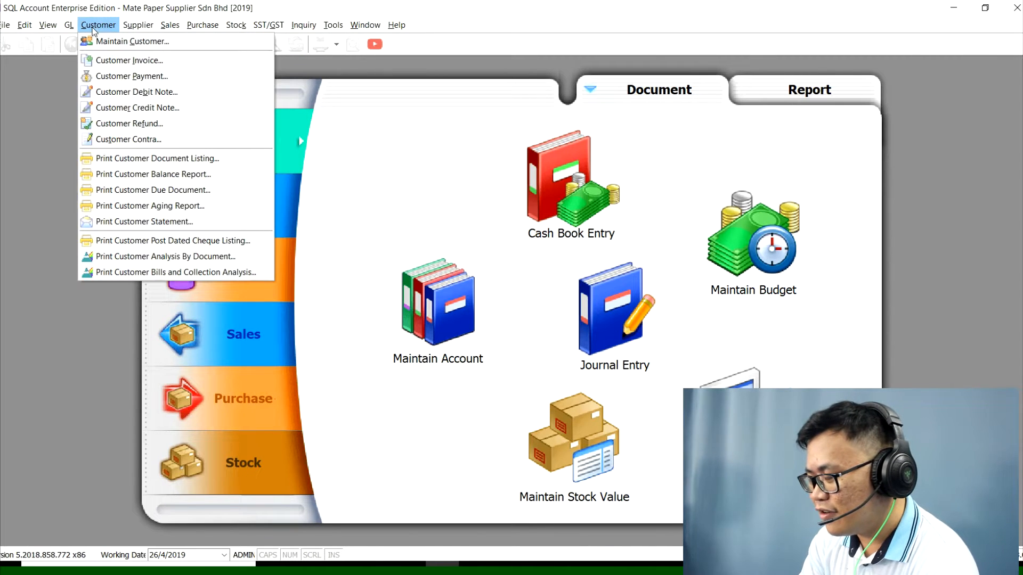
click(130, 45)
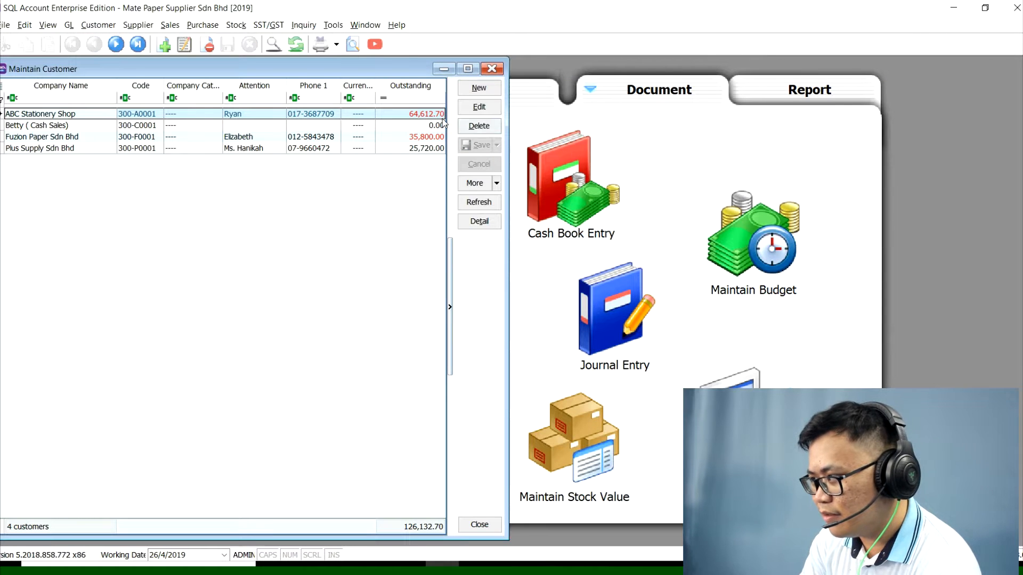
click(469, 89)
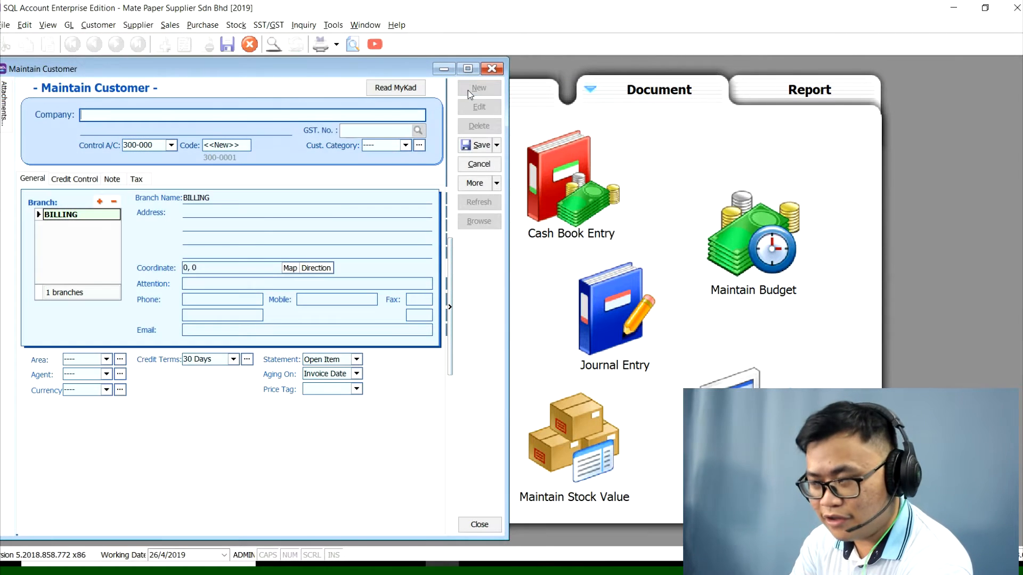
text(ABD )
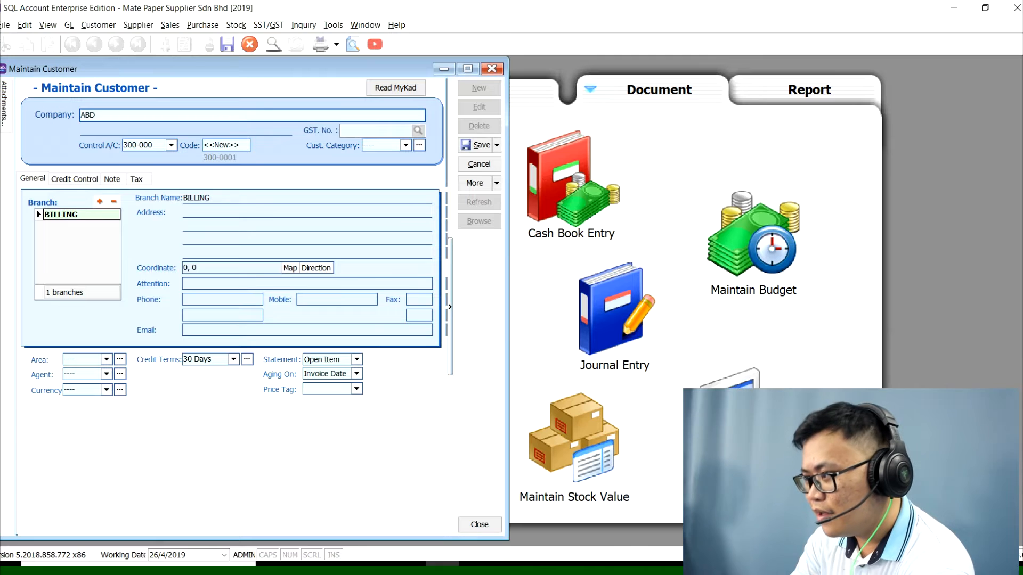
text(Sdn)
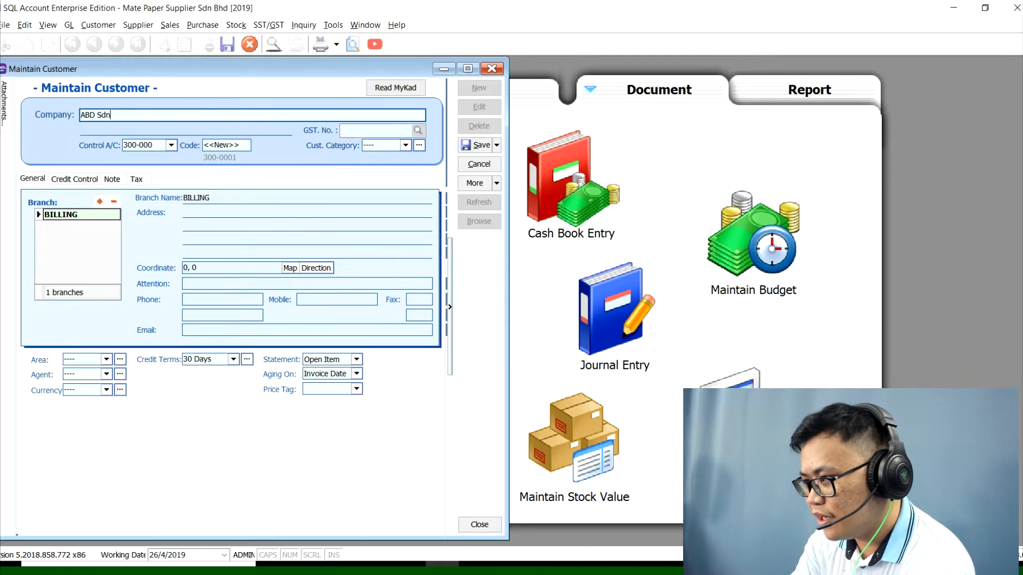
text(. Bhd.)
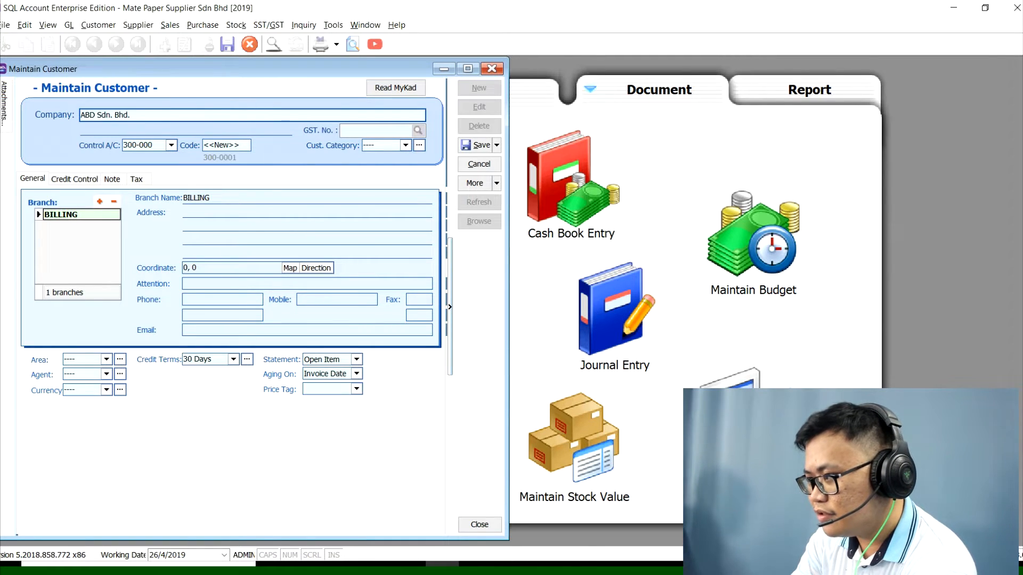
- Fill in the first two lines of the customer's billing address, correcting the capitalisation of the city name
click(354, 211)
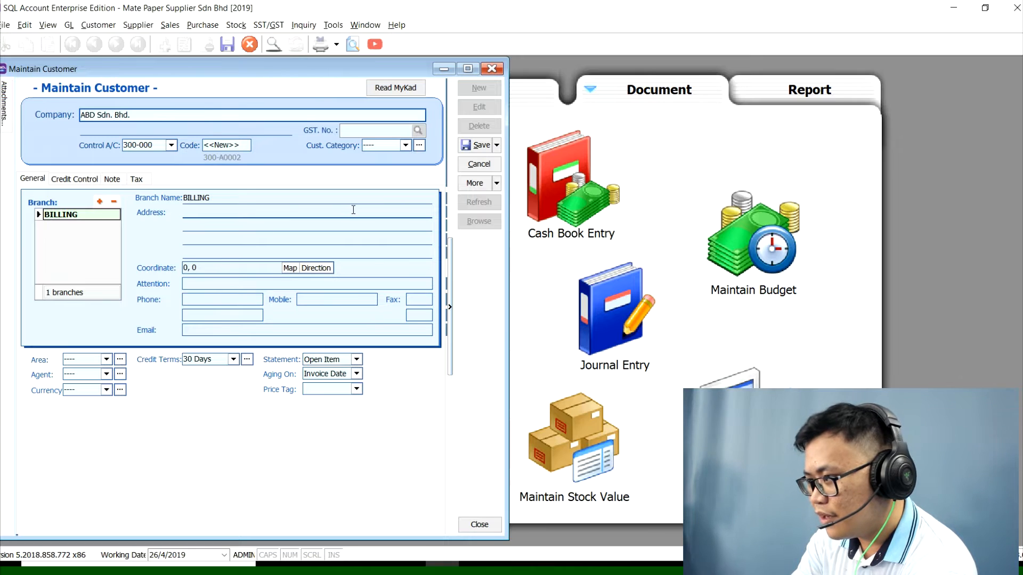
text(JALAN SS 12/1)
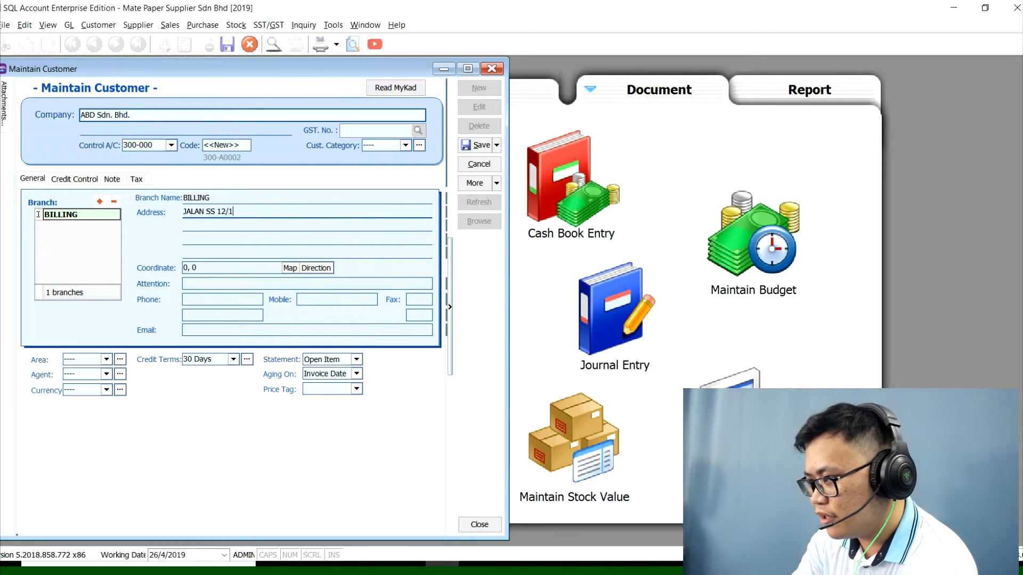
text(,)
key(Return)
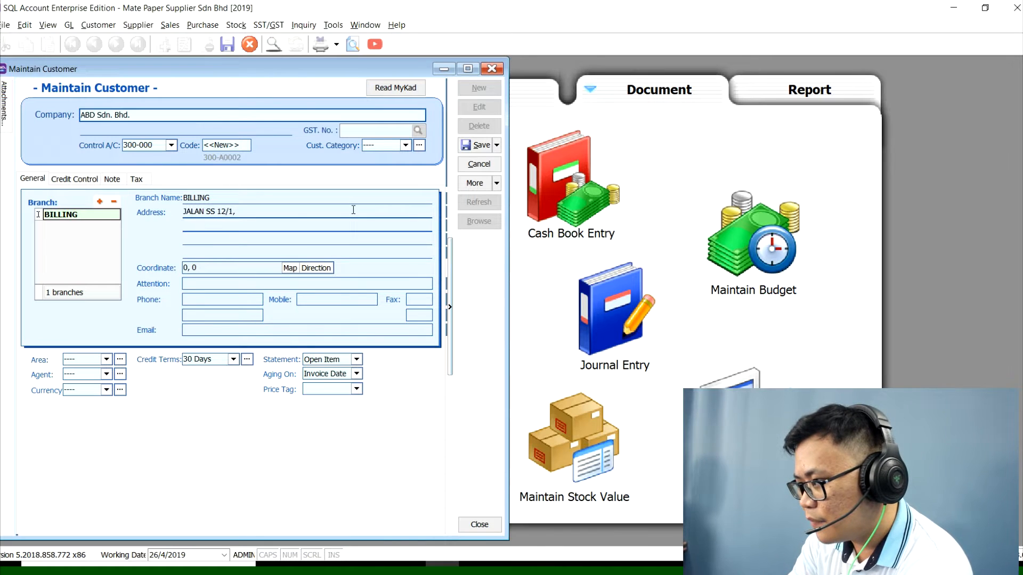
text(SS12)
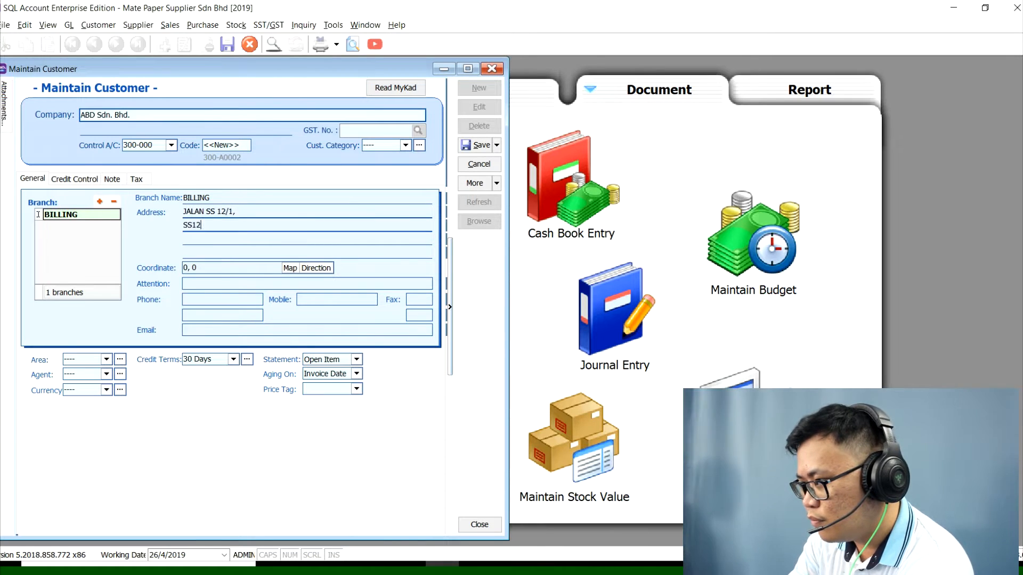
text(,)
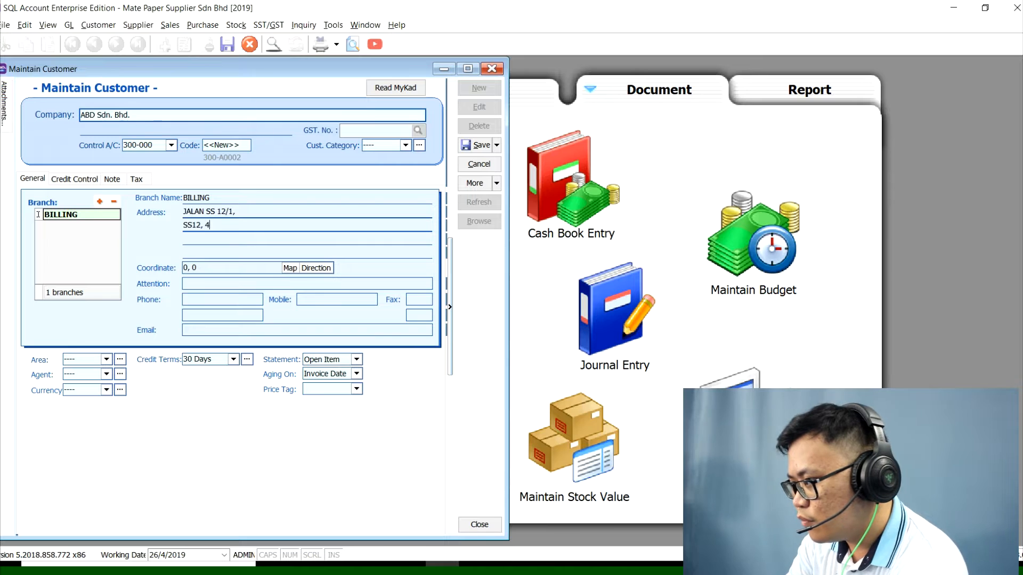
text( 47500)
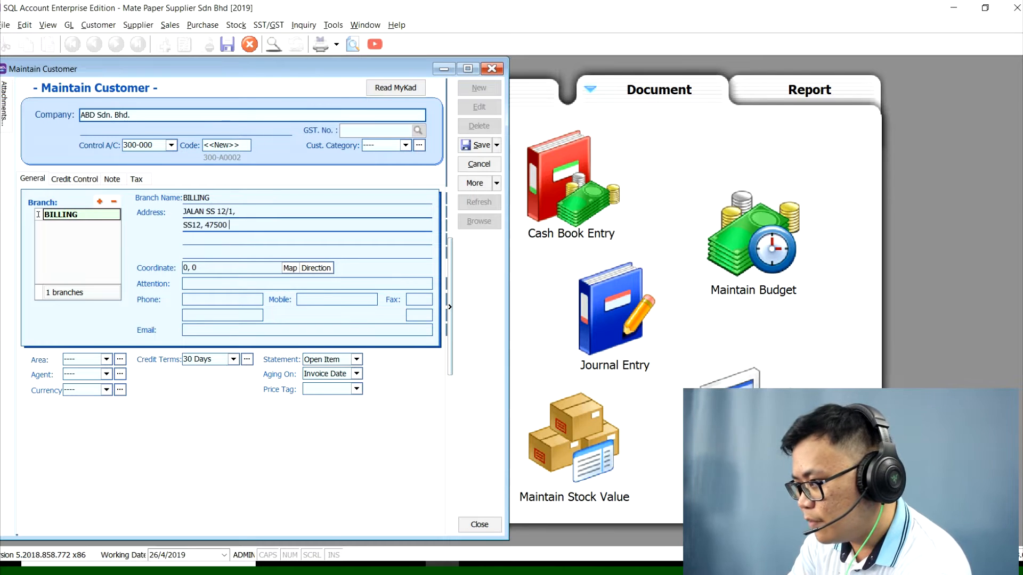
text( SUbang )
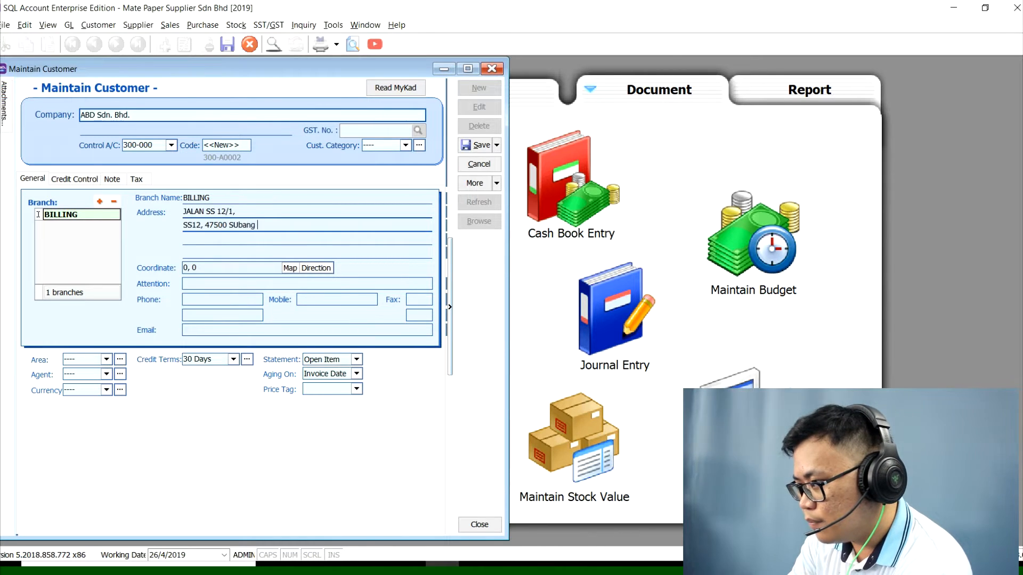
text(Jaya,)
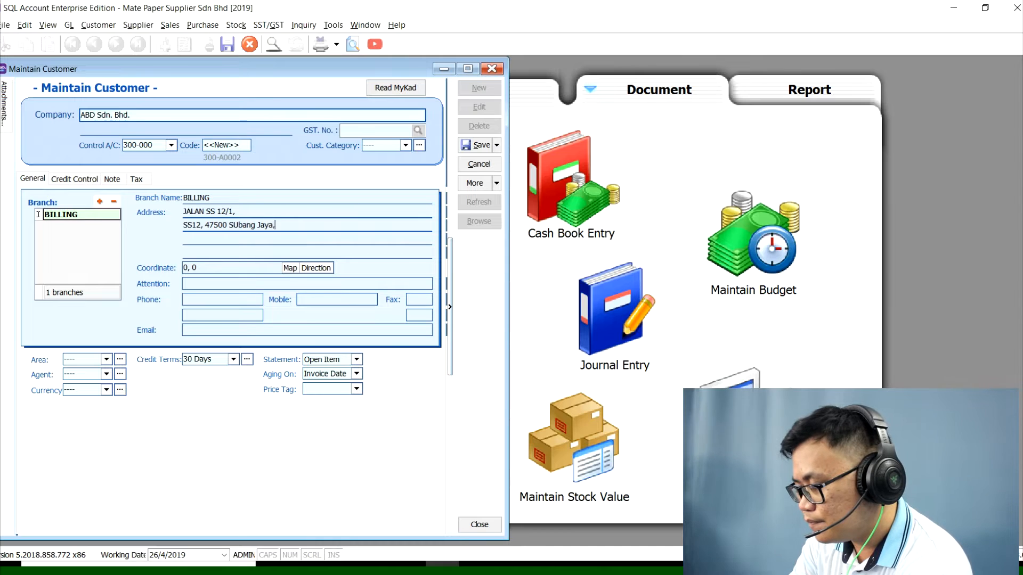
click(237, 227)
key(BackSpace)
text(u)
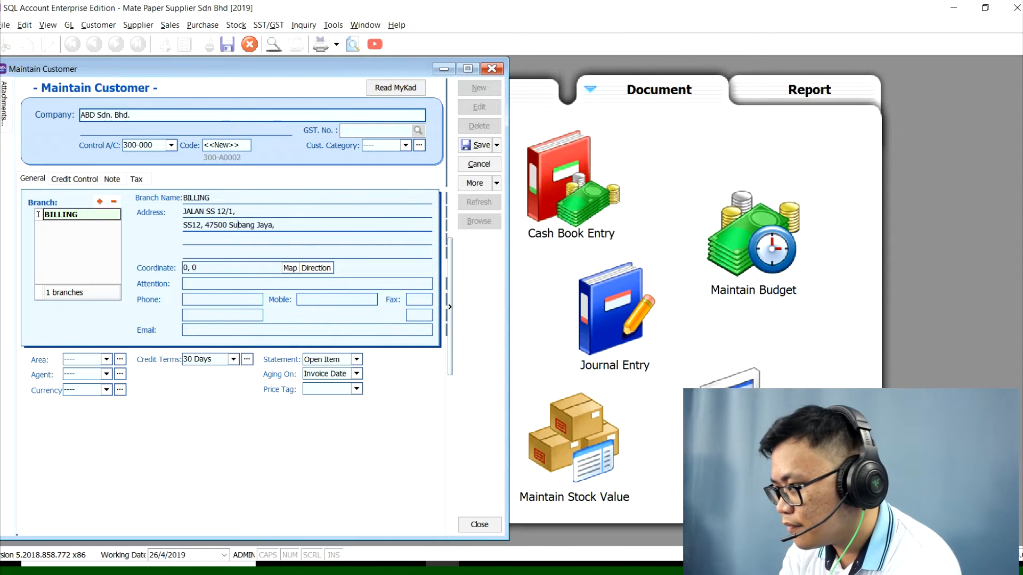
- Complete the customer's billing address by entering the state on the third line
click(242, 235)
click(243, 235)
text(Selangor)
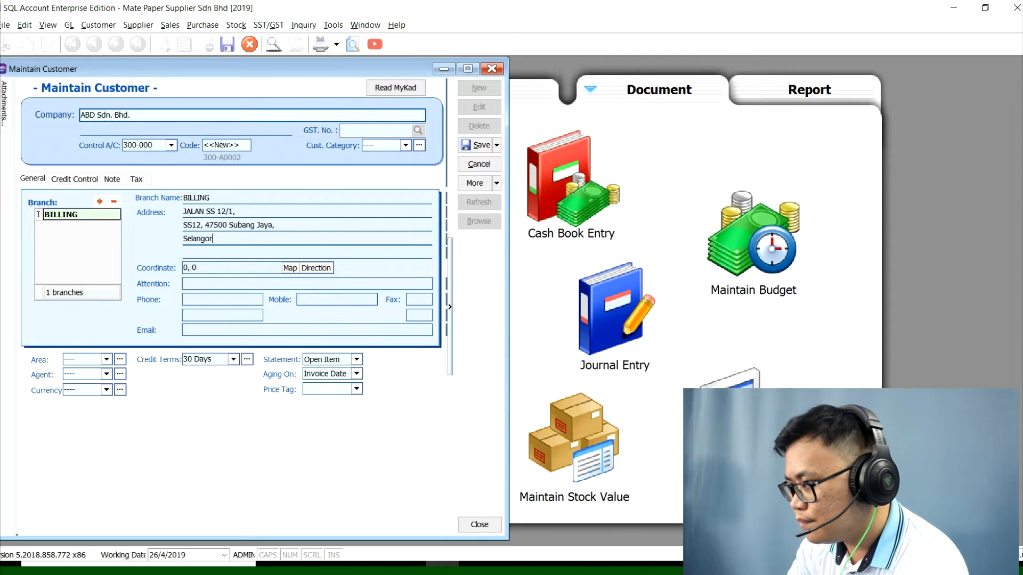
text(.)
- Assign the USD currency to the ABD Sdn. Bhd. customer, then save and close the record
click(106, 392)
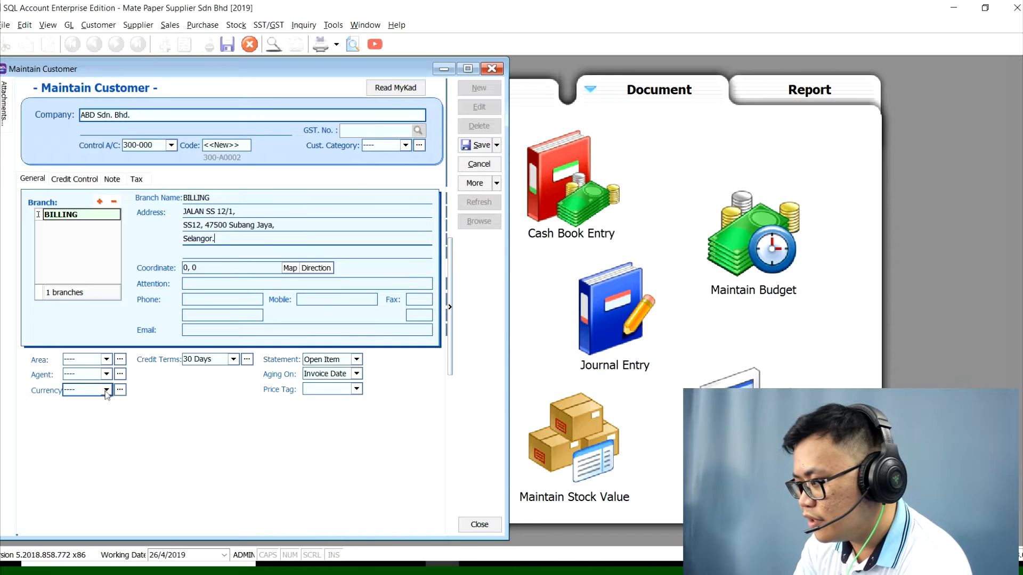
click(106, 391)
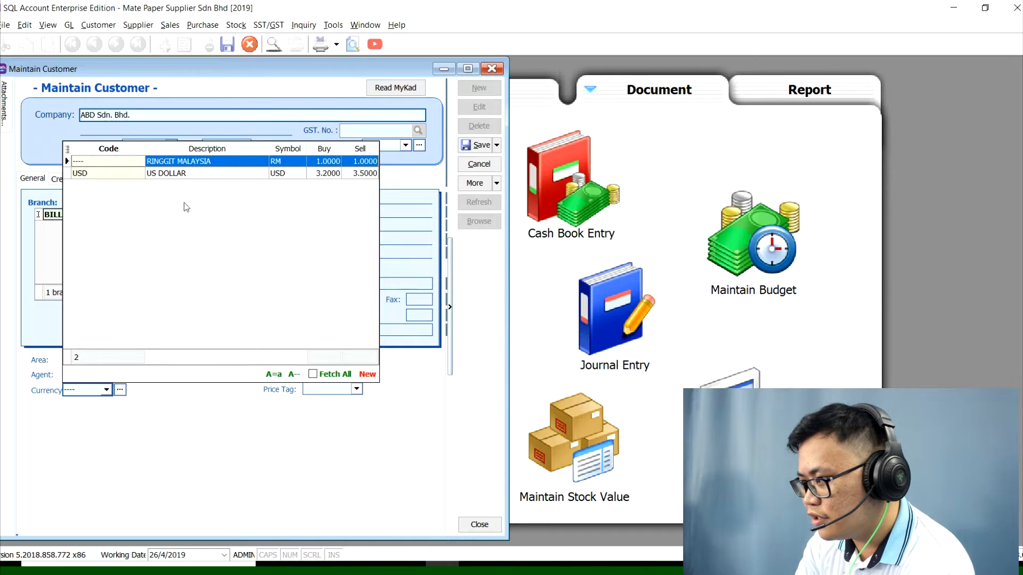
click(198, 175)
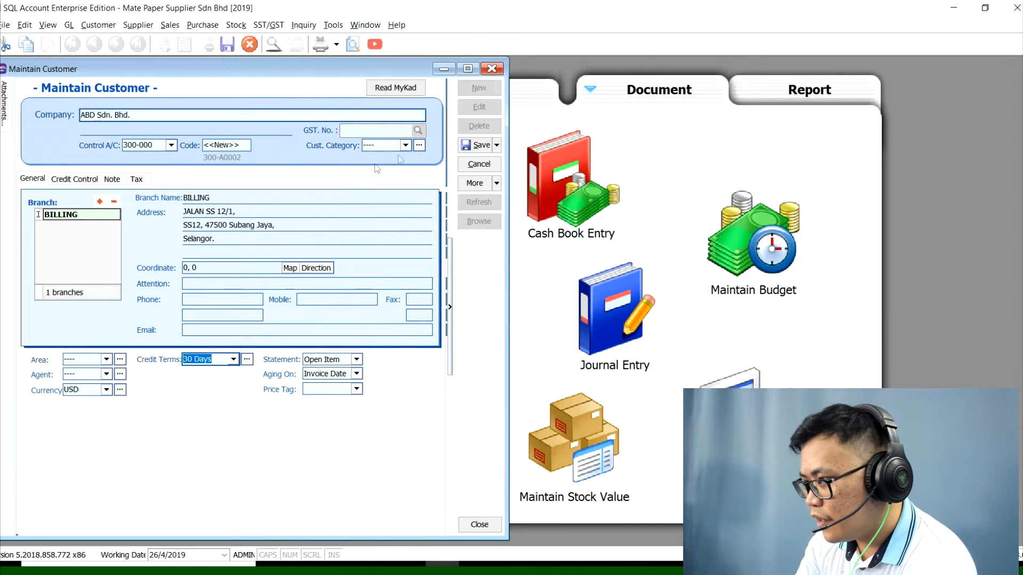
click(479, 145)
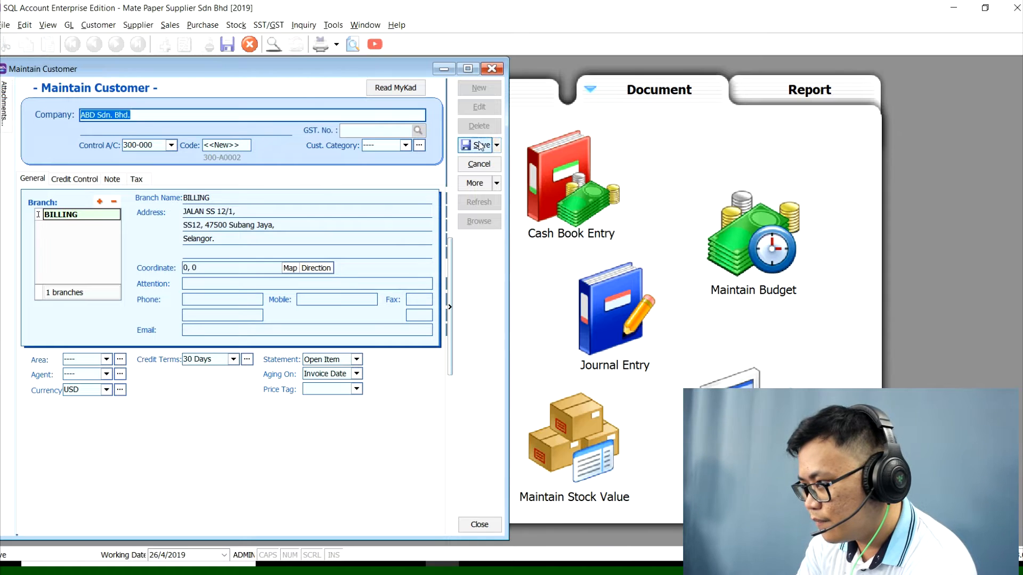
click(492, 68)
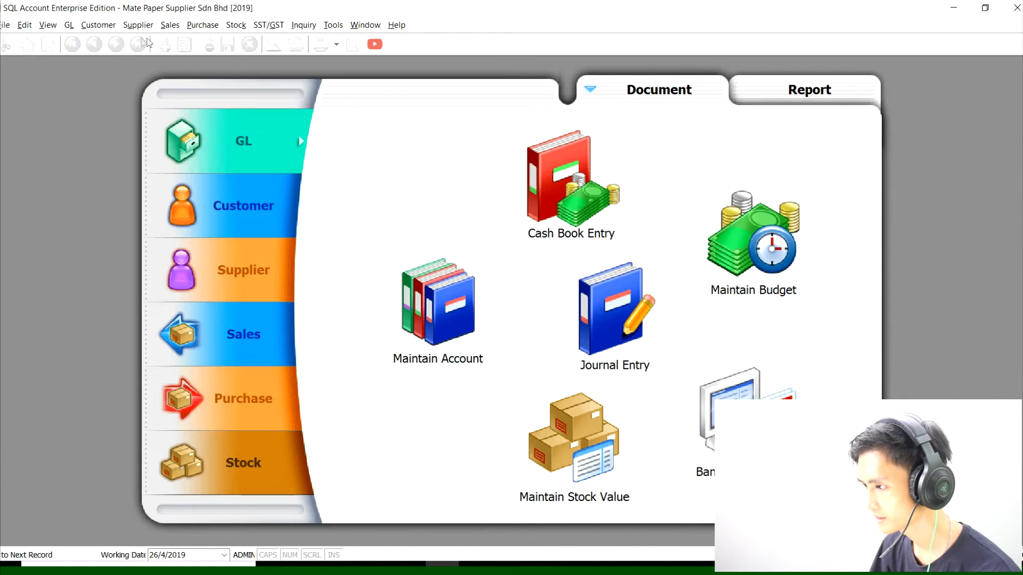
- Create a new sales invoice for ABD Sdn. Bhd. and check the USD exchange rate it uses
click(170, 26)
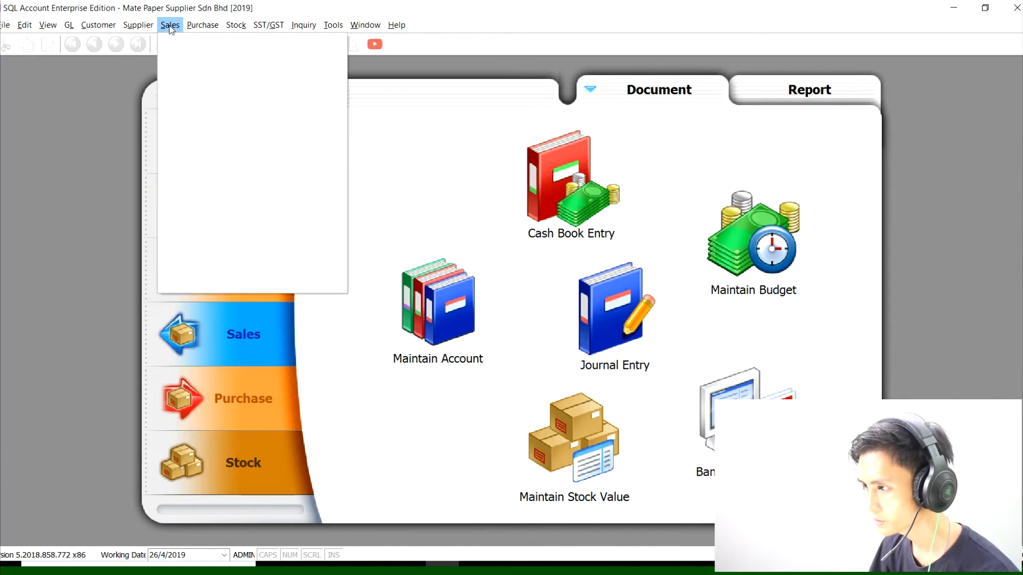
click(222, 86)
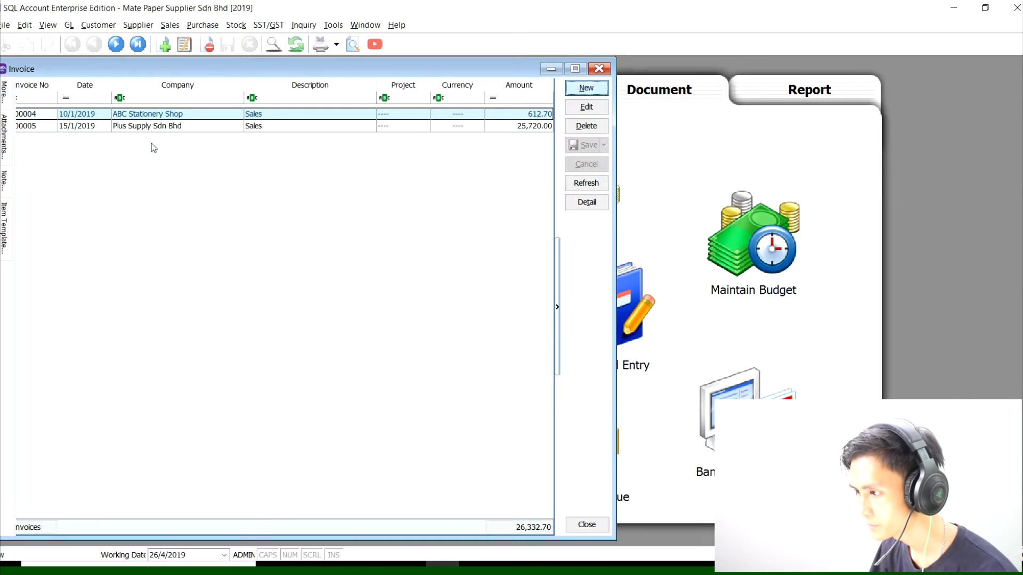
click(123, 107)
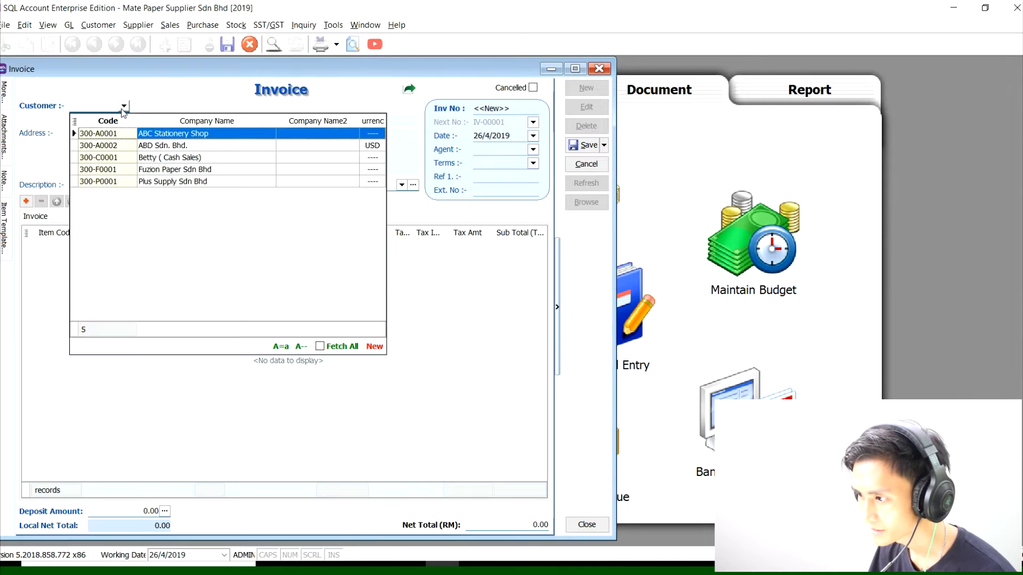
click(155, 147)
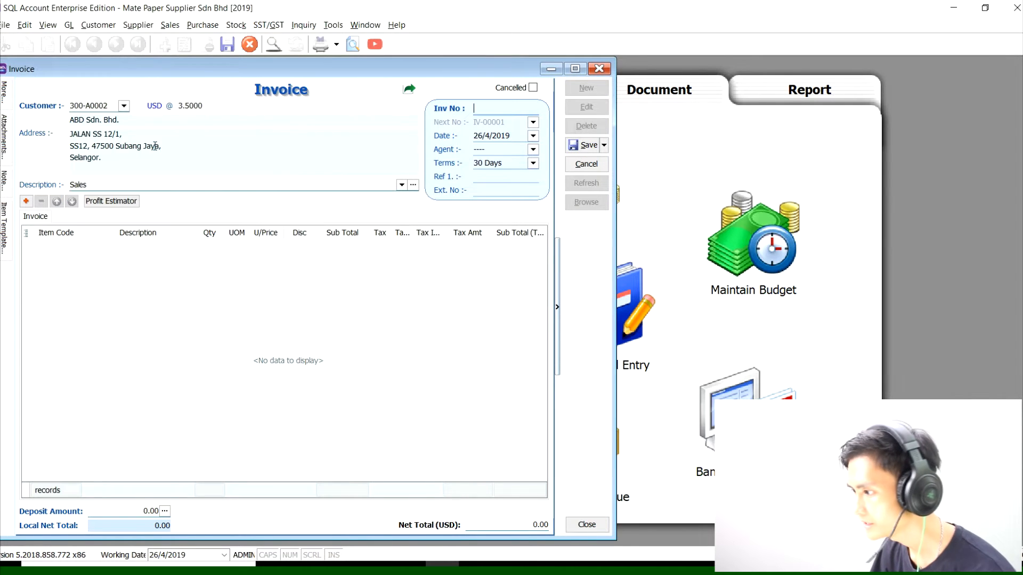
click(198, 106)
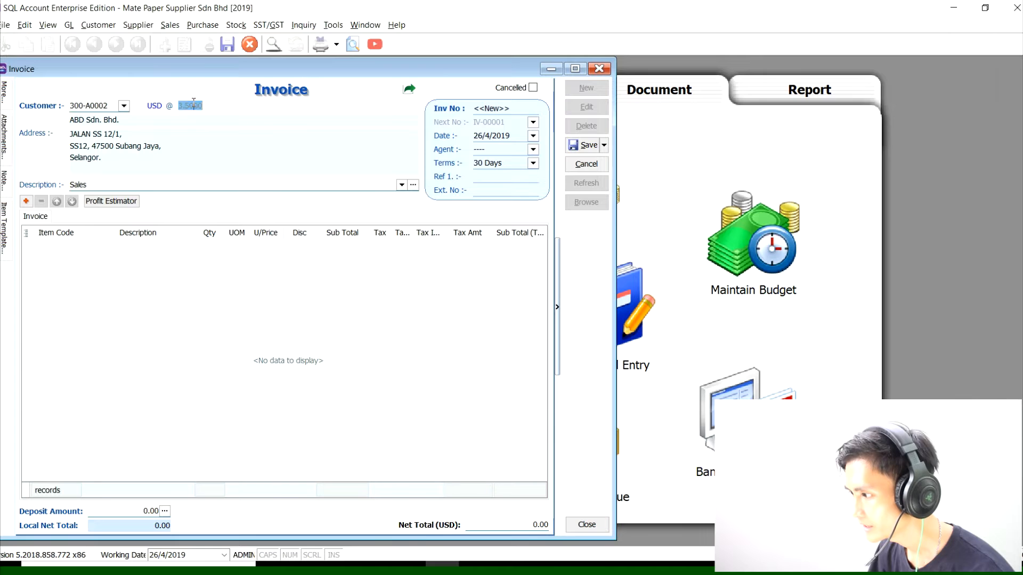
- Set the invoice number to IV-00010 and the invoice date to 1/5/2019, and check the applied exchange rate
click(477, 135)
text(01/0)
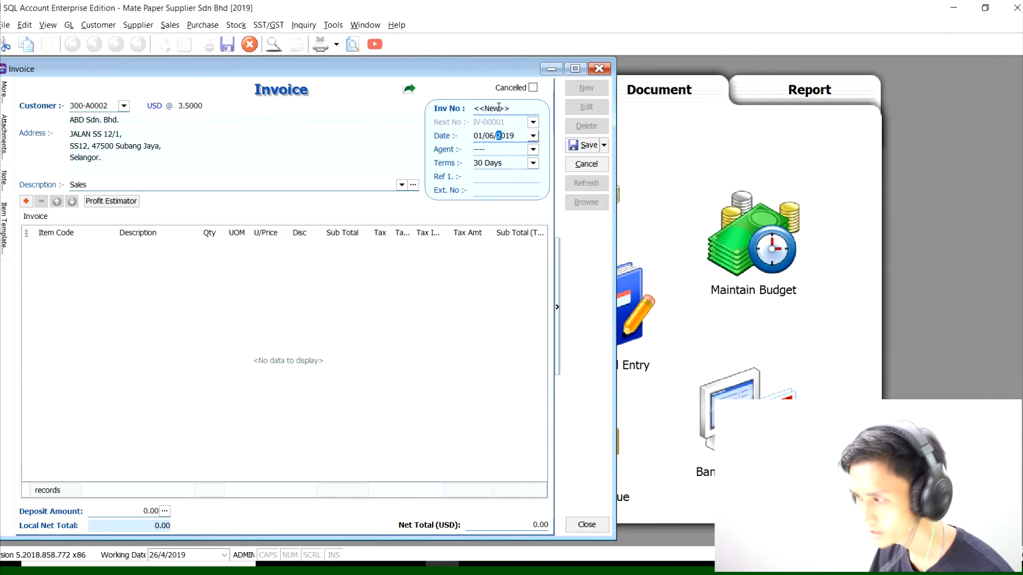
click(499, 107)
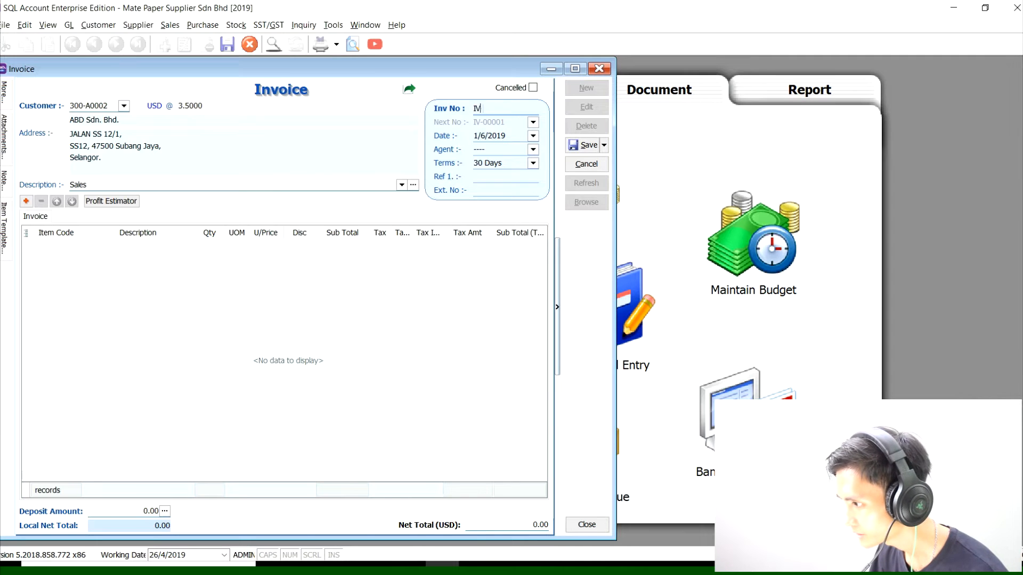
click(488, 136)
text(05)
click(197, 106)
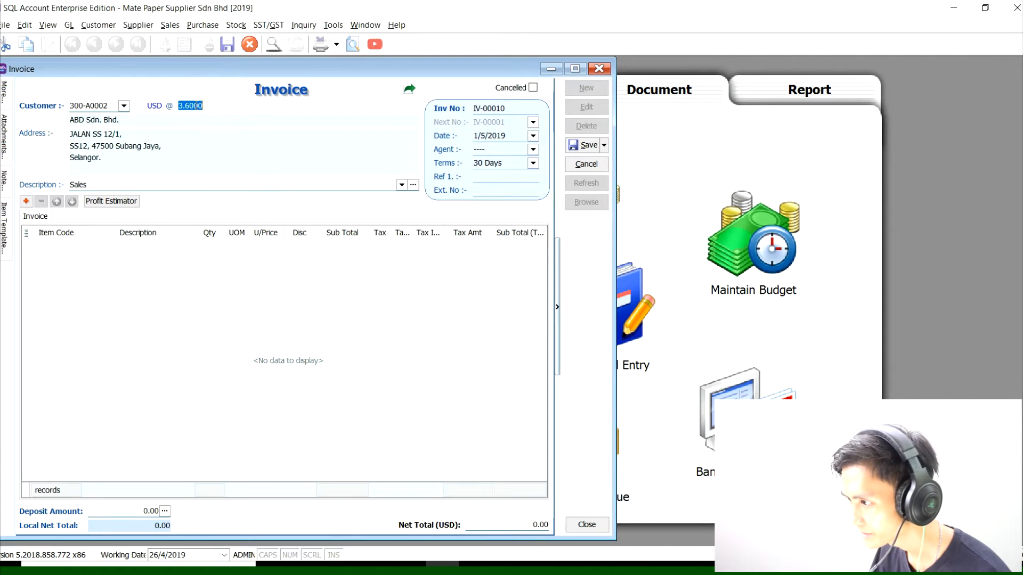
- Set the invoice date to 1/6/2019, then add A4 Paper and Pencil as line items
click(485, 137)
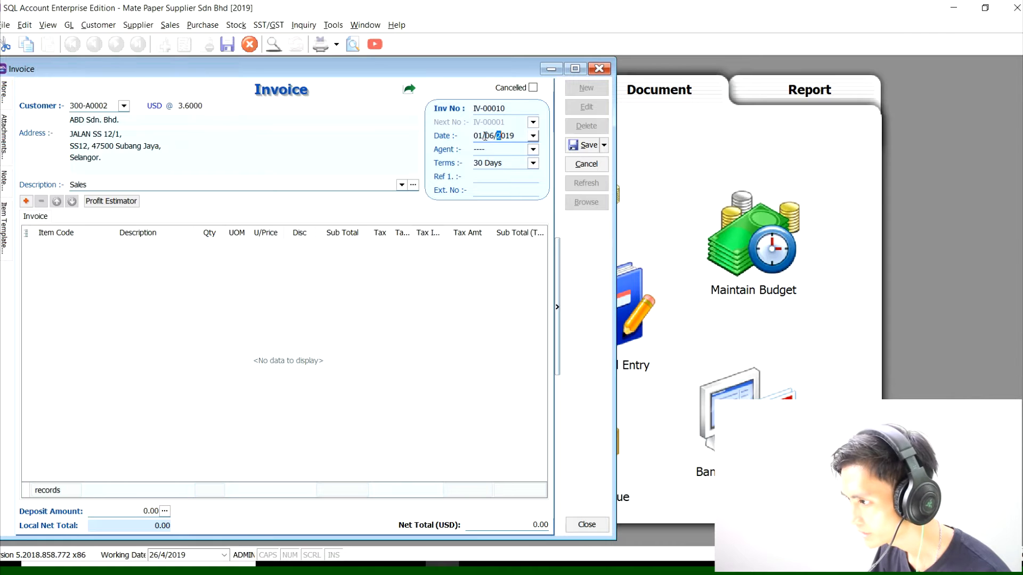
click(196, 105)
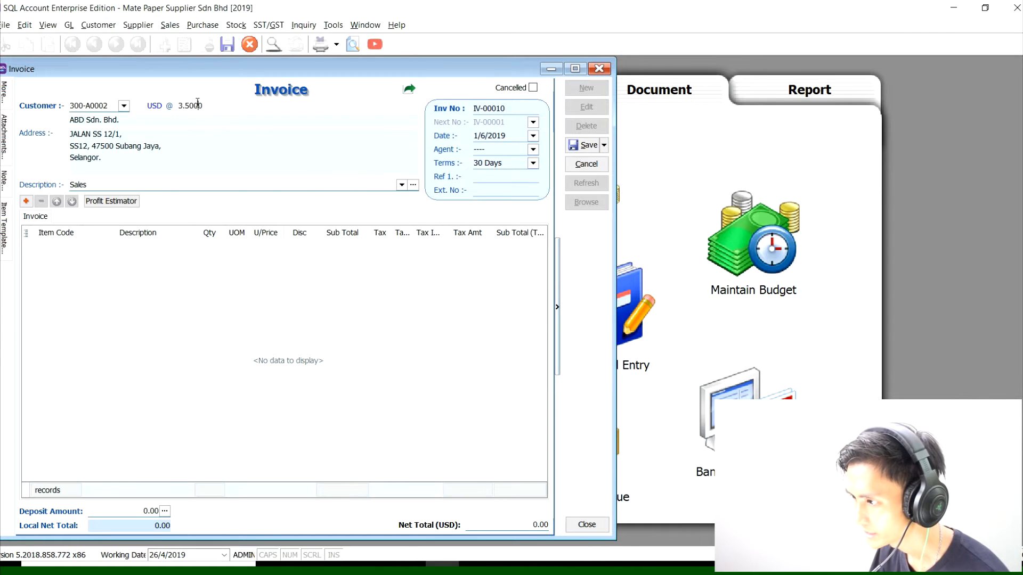
click(26, 202)
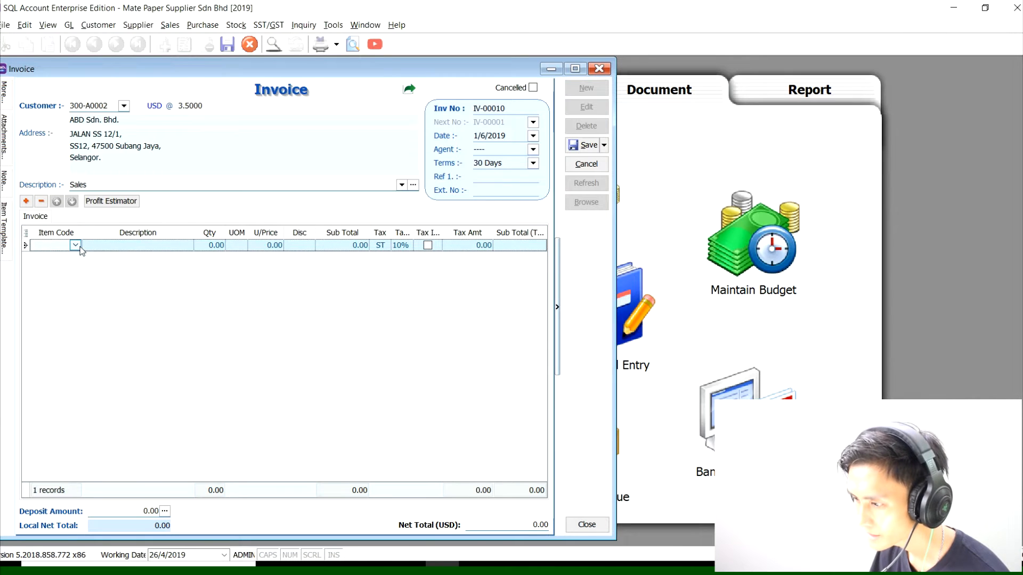
click(76, 245)
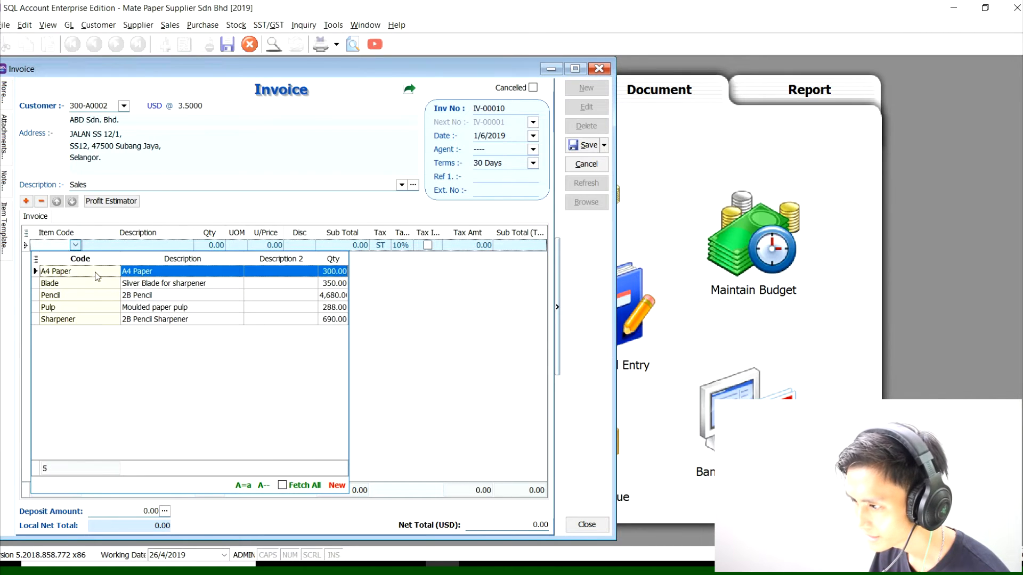
click(98, 272)
click(26, 201)
click(79, 259)
click(76, 257)
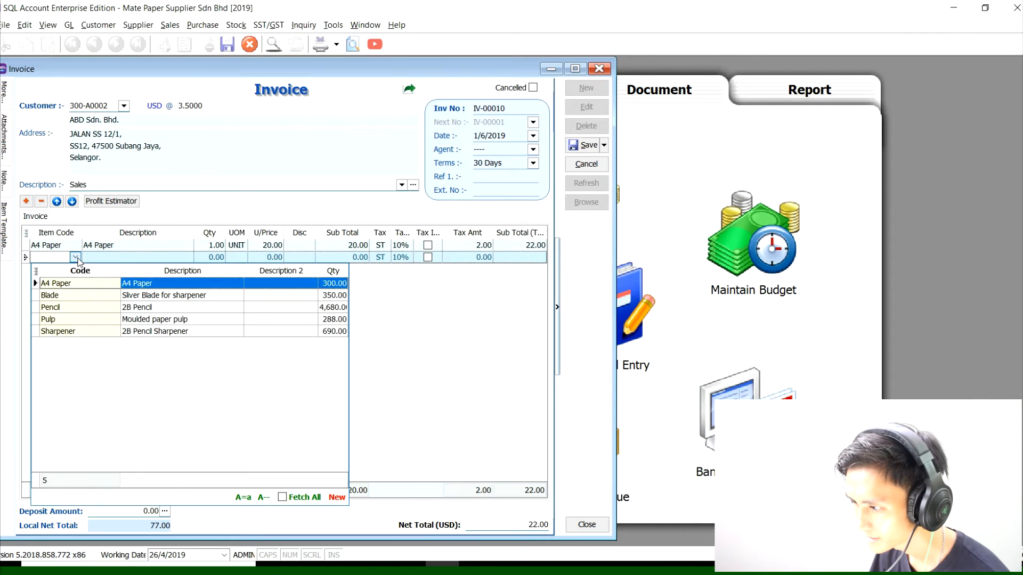
click(143, 309)
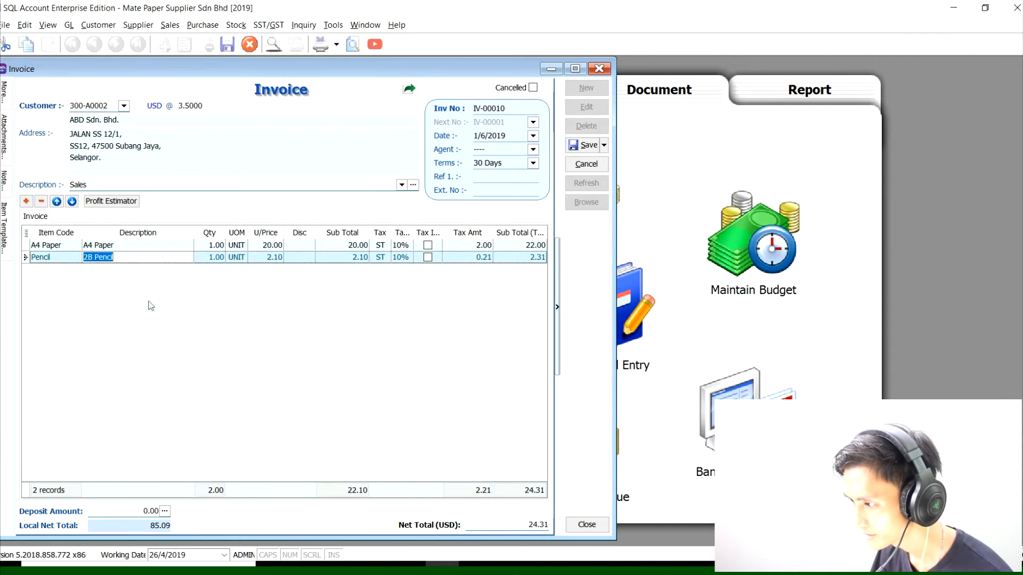
- Set the quantity of both the A4 Paper and Pencil lines to 5, then save and close the invoice
click(213, 246)
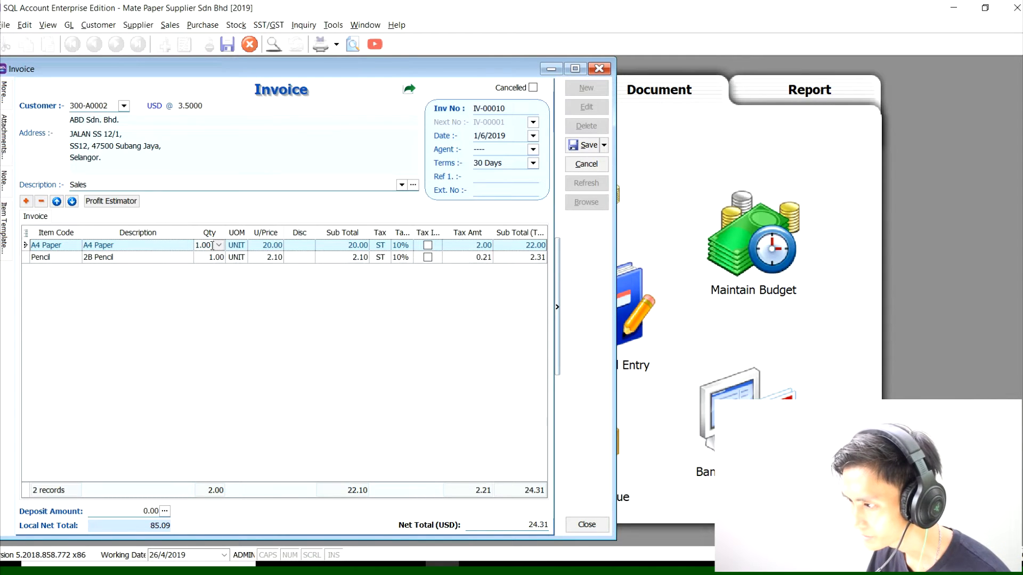
double_click(212, 246)
text(5)
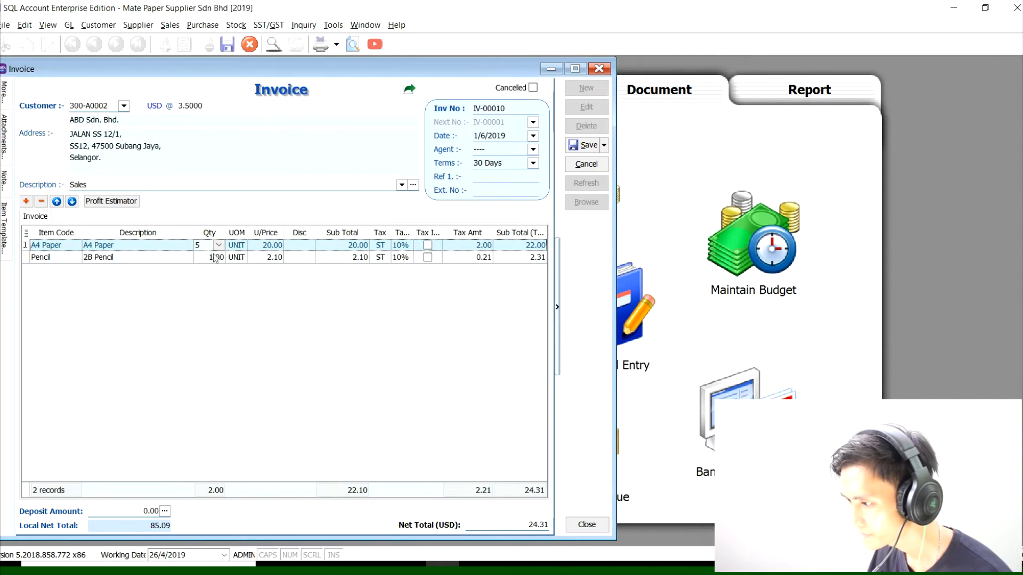
double_click(219, 261)
double_click(202, 259)
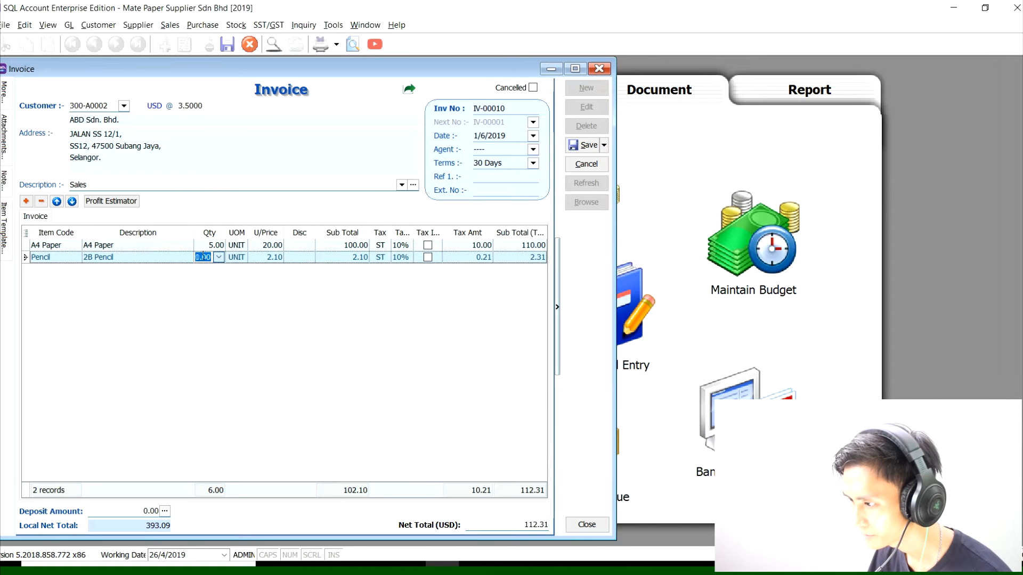
double_click(212, 259)
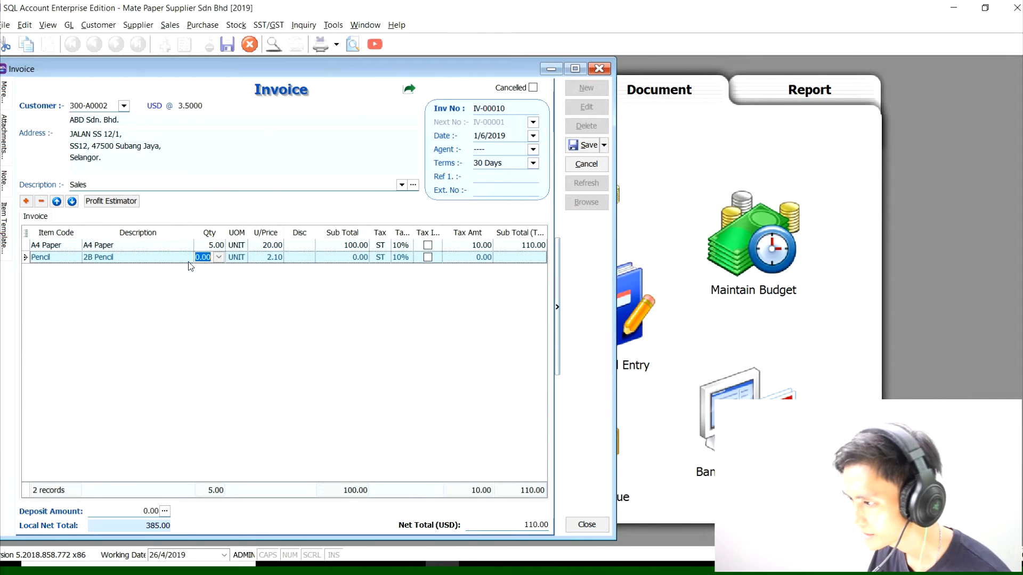
text(5)
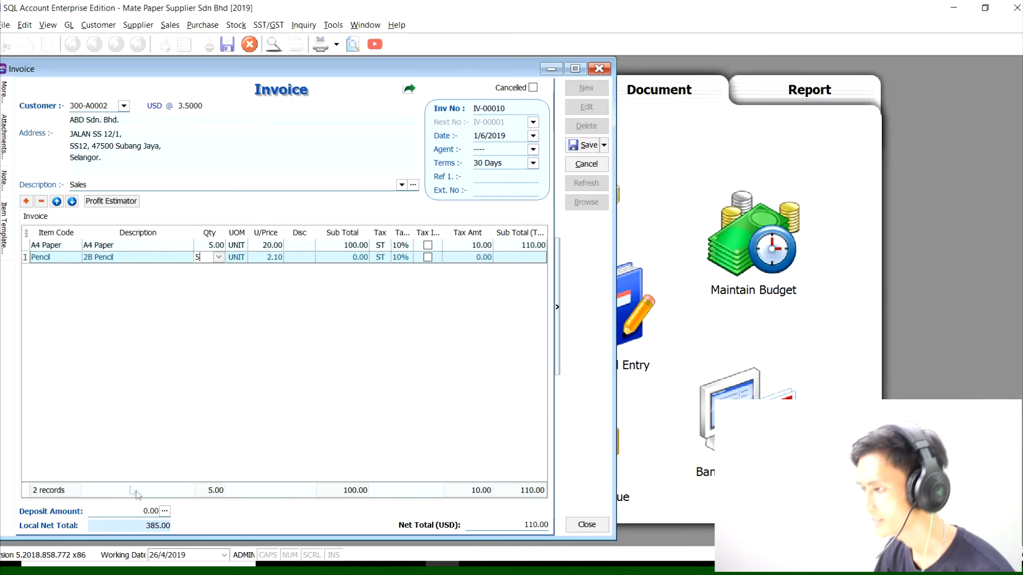
key(Return)
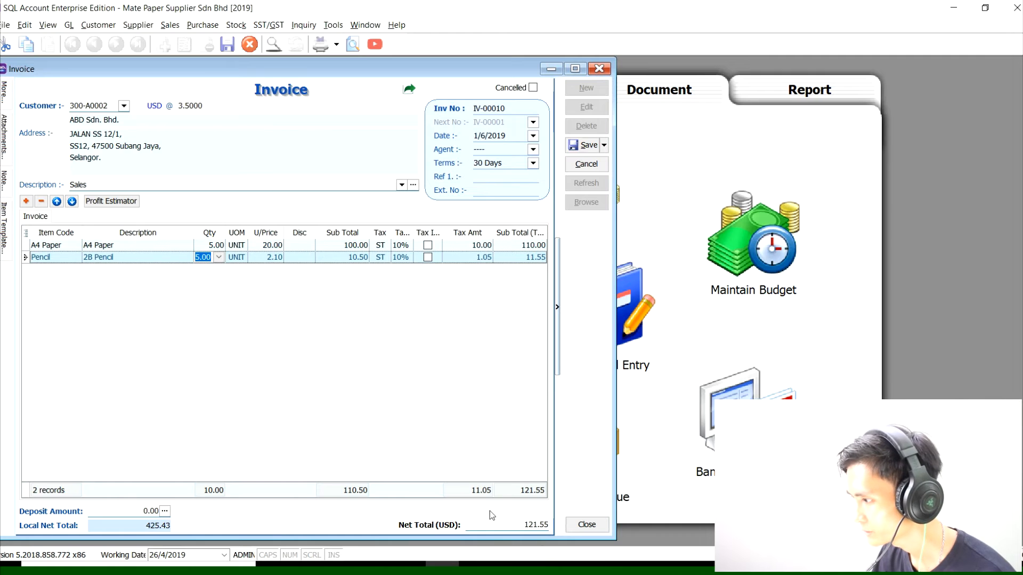
click(582, 146)
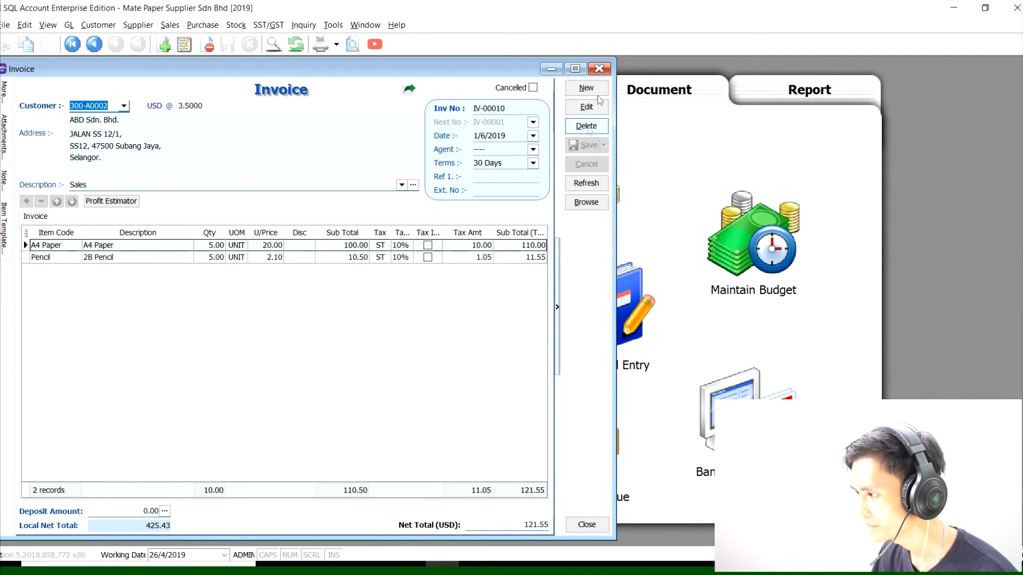
click(599, 69)
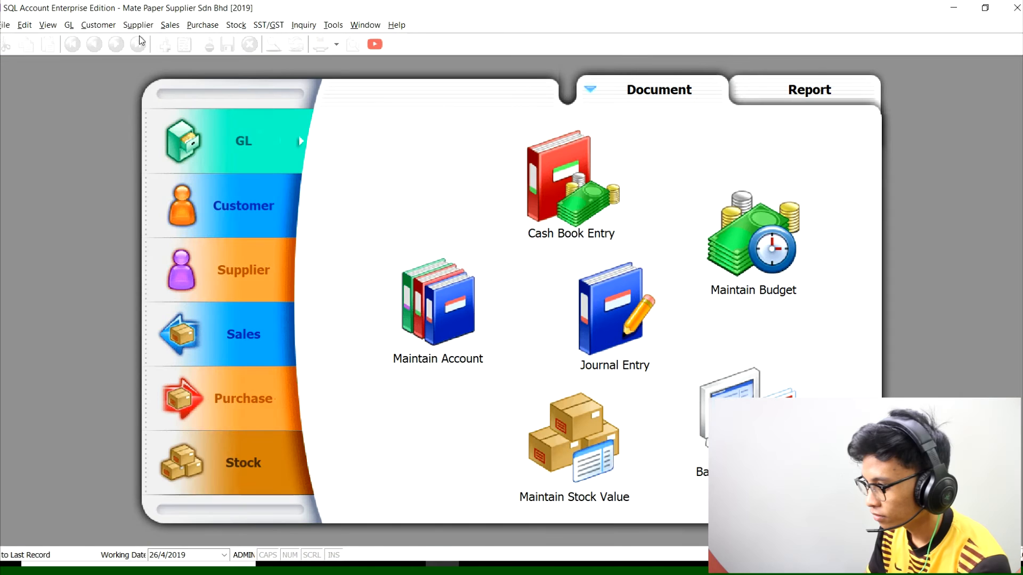
- Create a new customer payment for ABD Sdn. Bhd
click(100, 25)
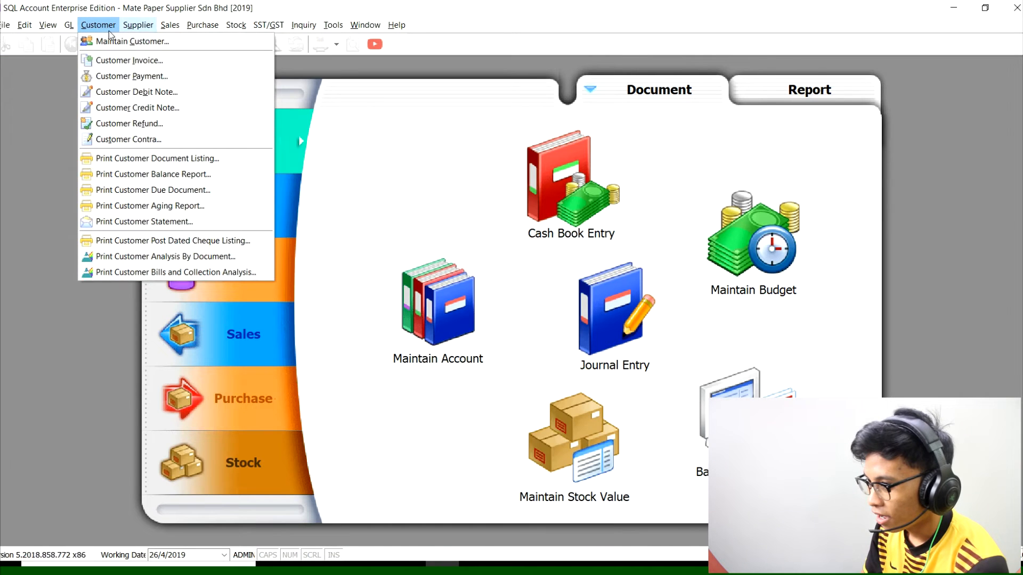
click(158, 77)
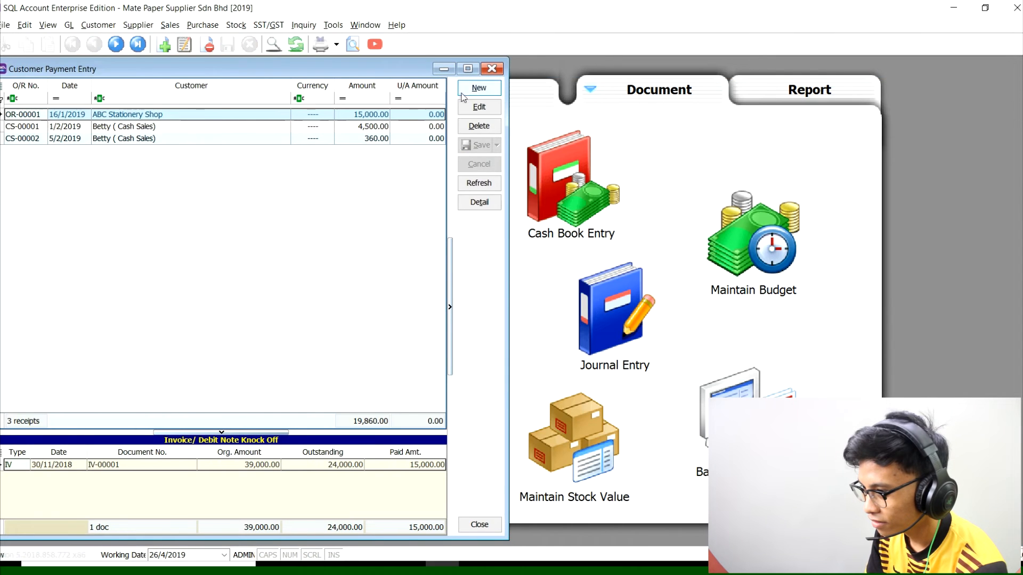
click(464, 93)
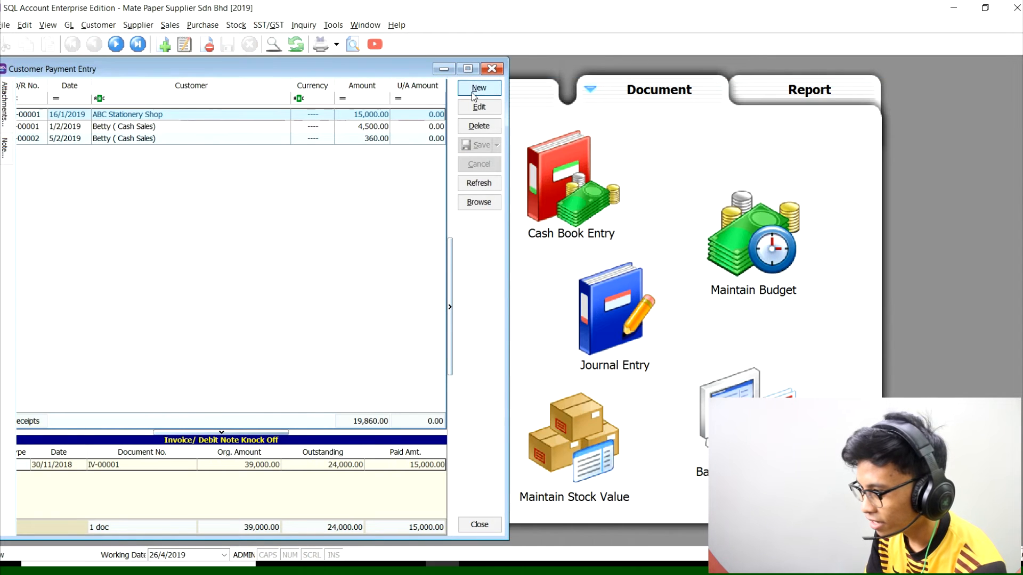
click(145, 91)
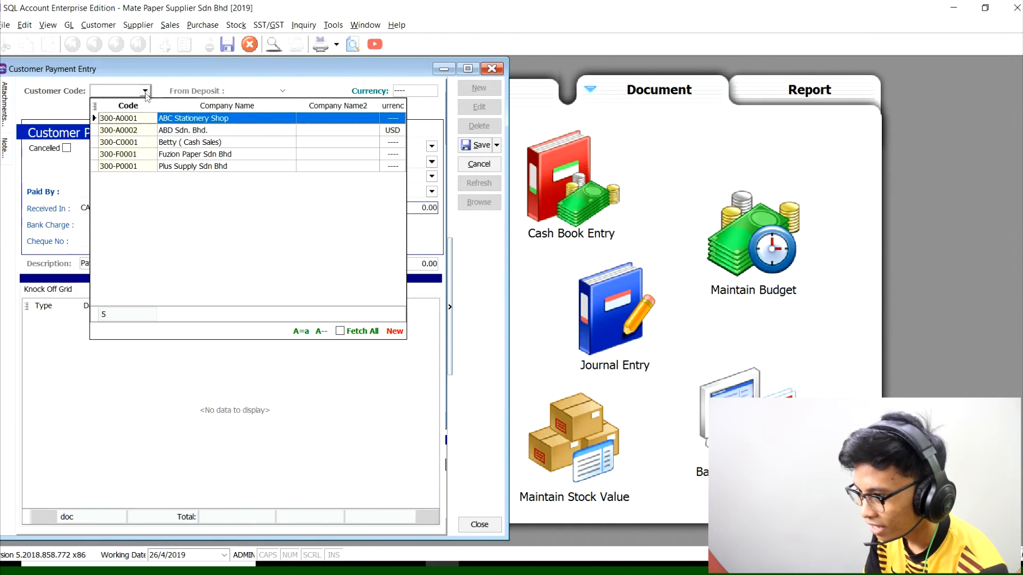
click(166, 134)
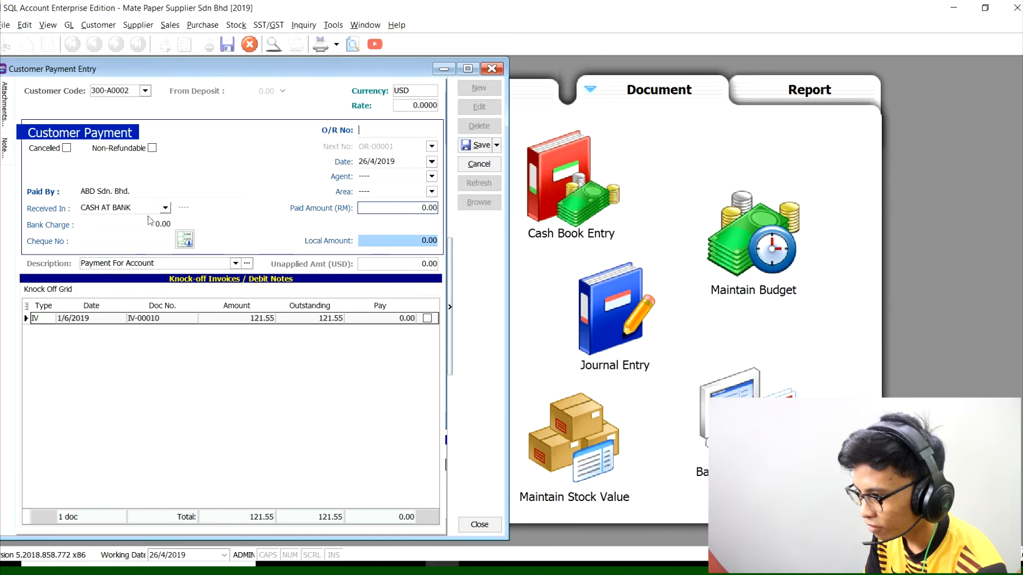
- Fill in the payment details: received in CASH AT BANK, cheque number MBB 1234, date 1/7/2019 and O/R number OR-0010
click(165, 211)
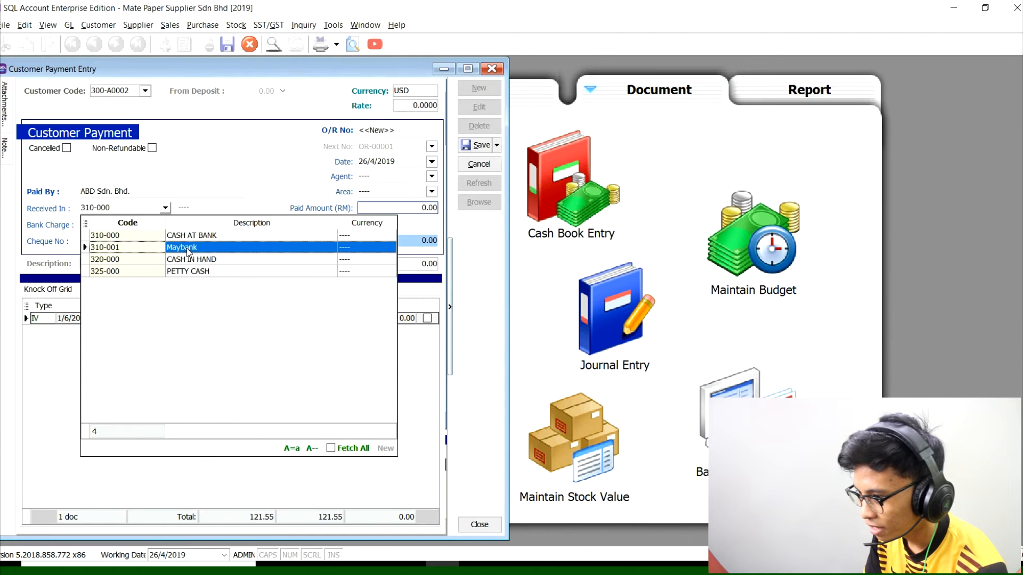
click(191, 239)
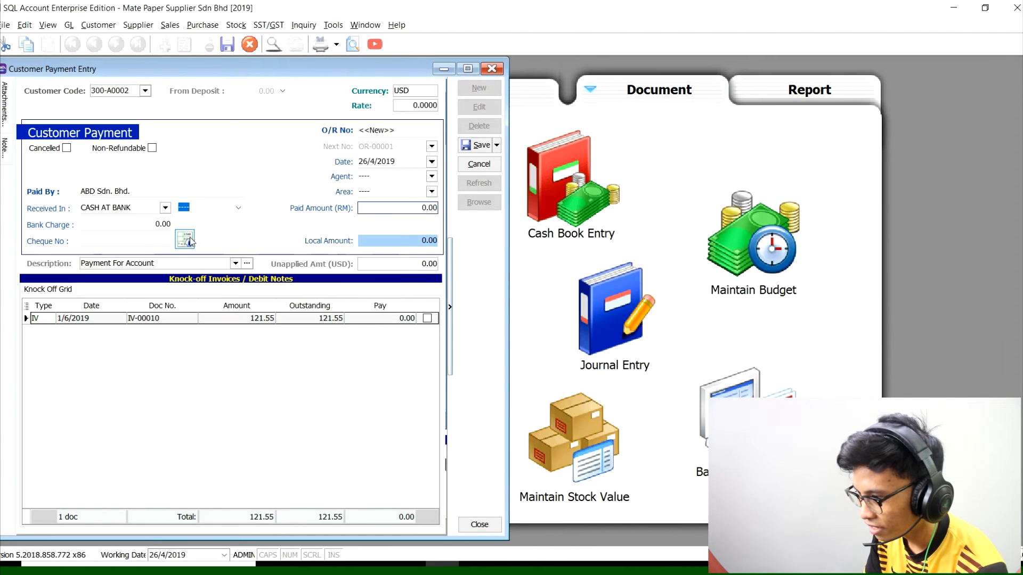
text(MBB 1234)
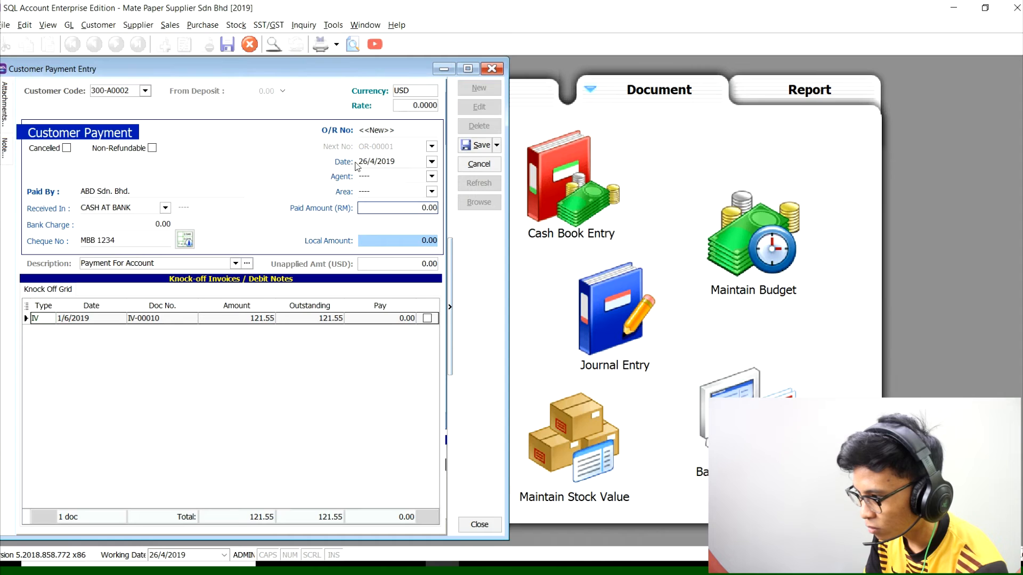
click(369, 162)
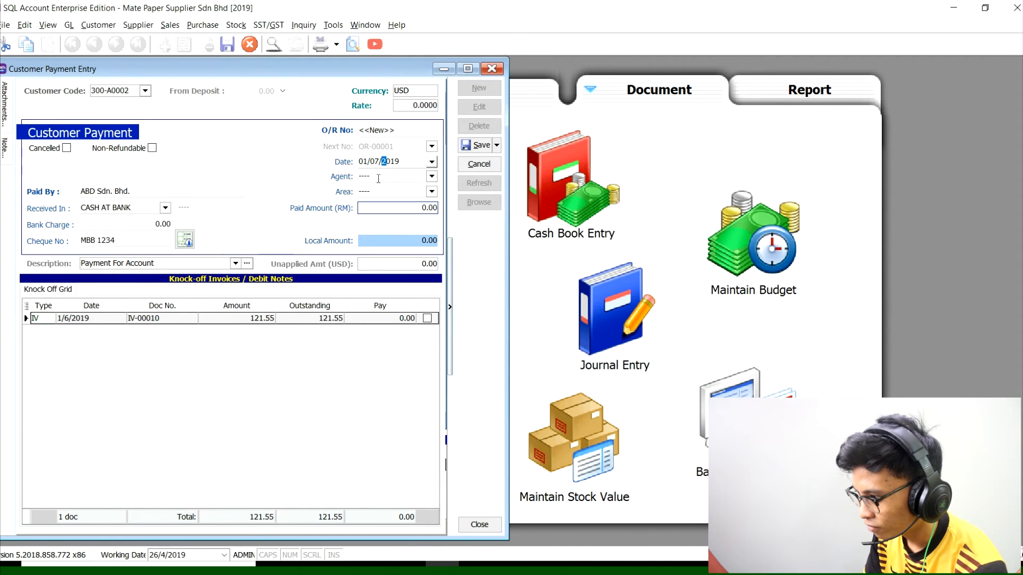
click(389, 131)
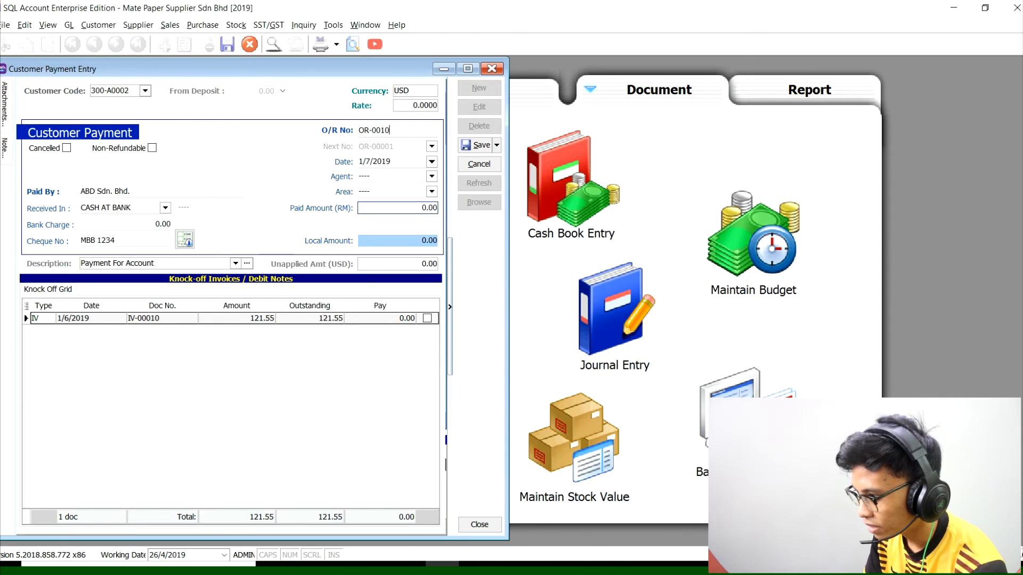
- Set the paid amount to RM 50 and knock off invoice IV-00010 against the payment
click(425, 208)
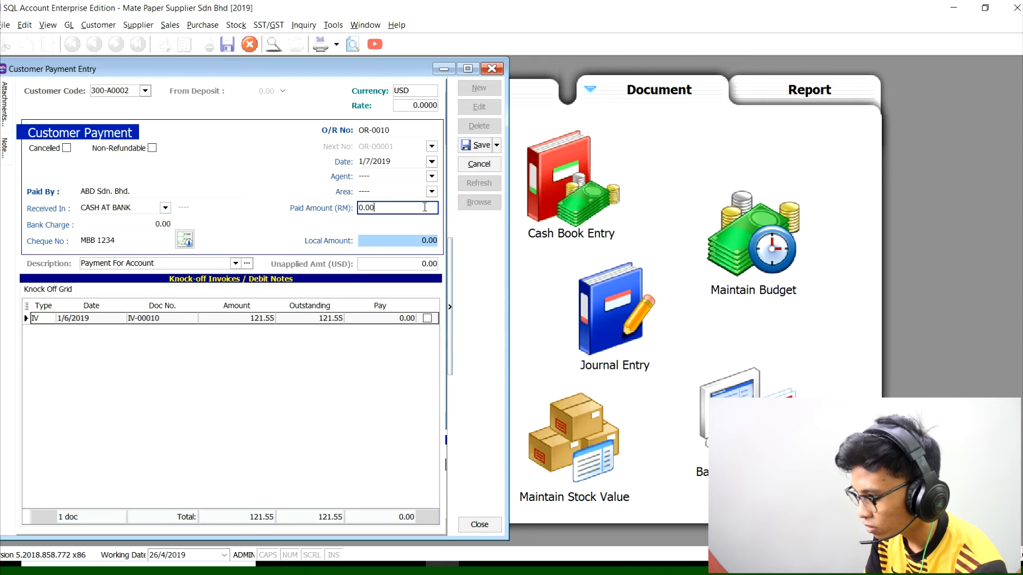
text(50)
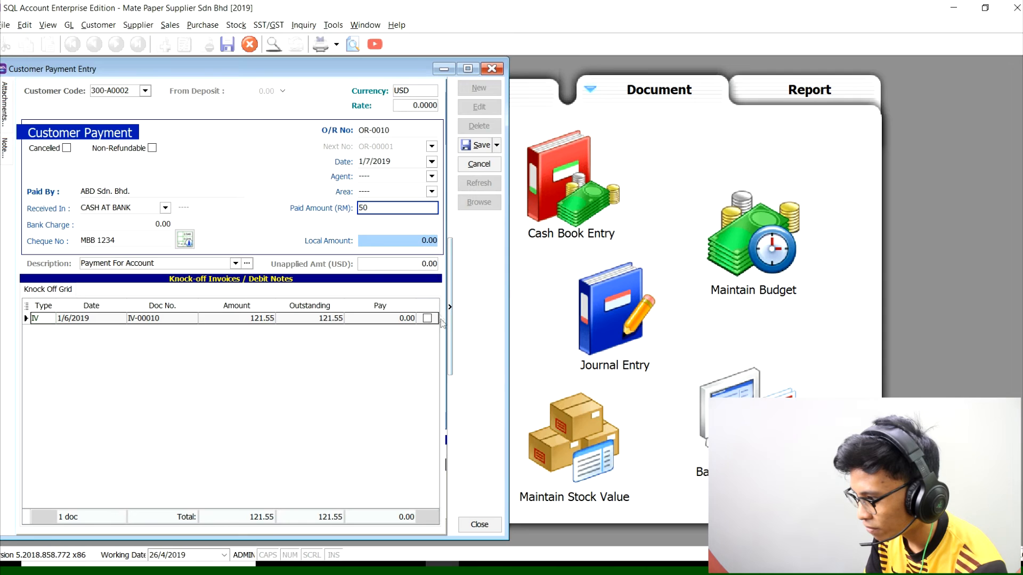
click(428, 318)
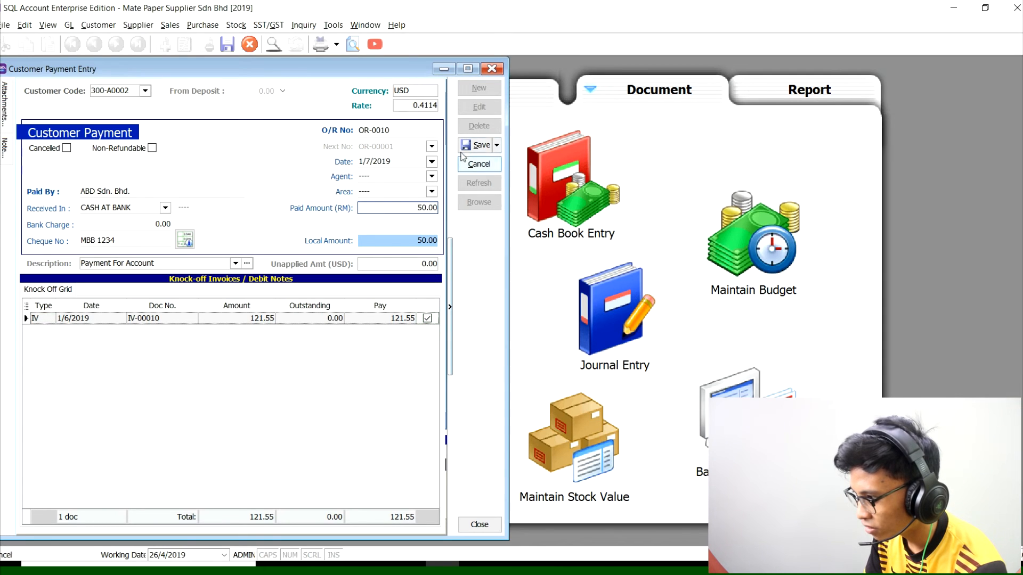
- Correct the O/R number to OR-00010, then save the payment with its gain/loss posting accepted and close it
click(379, 130)
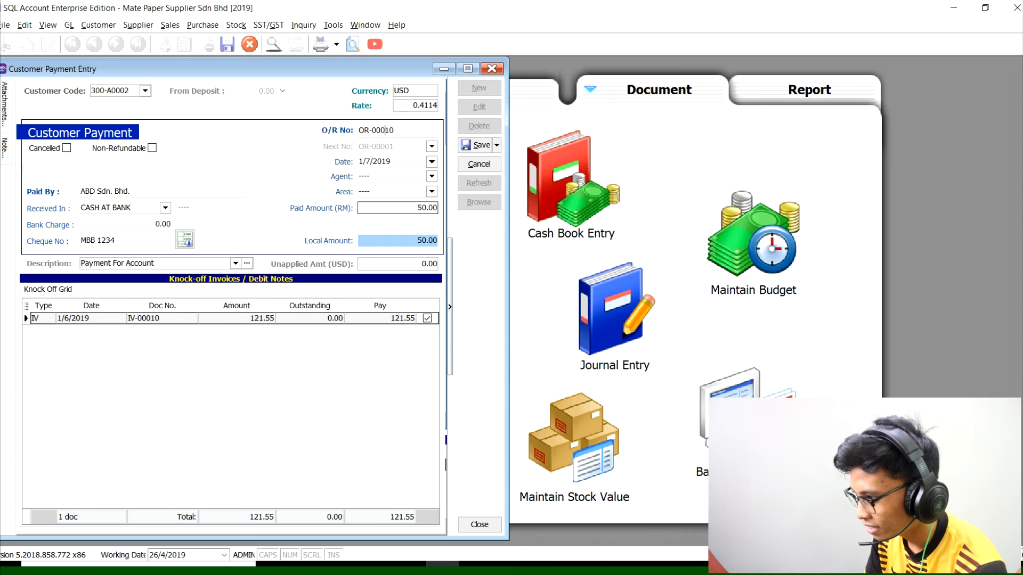
click(478, 145)
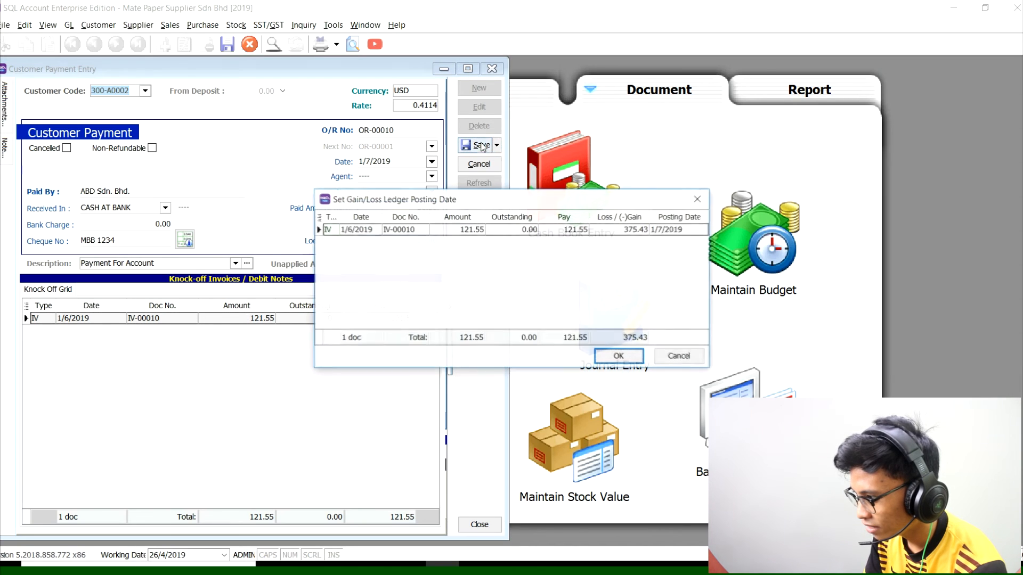
click(631, 232)
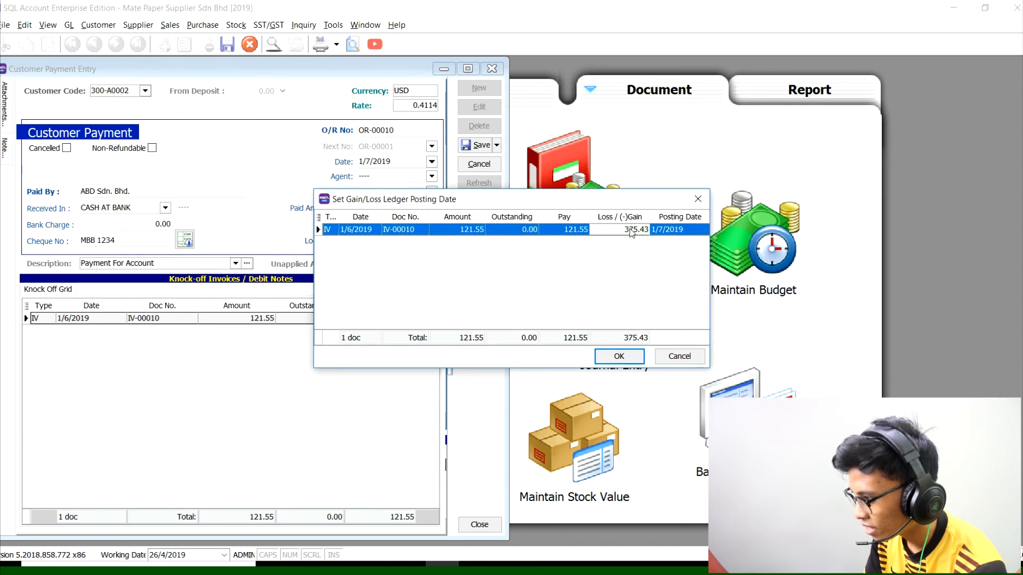
click(619, 357)
click(477, 145)
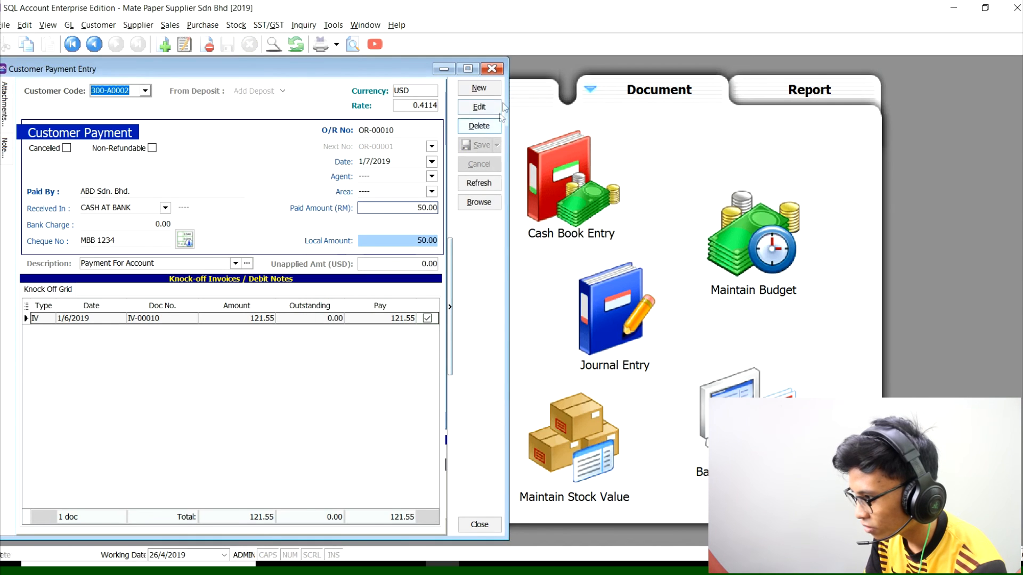
click(492, 69)
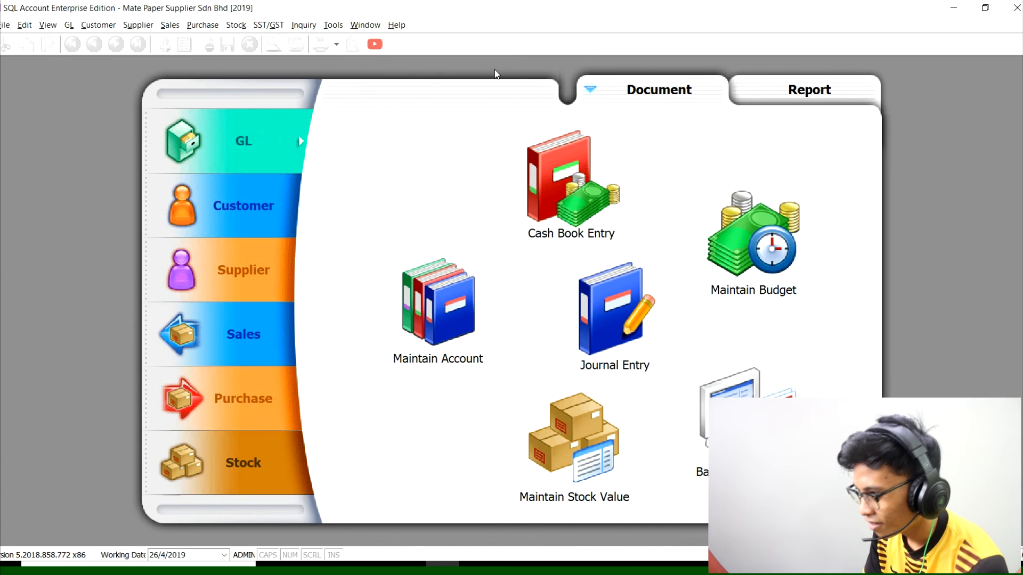